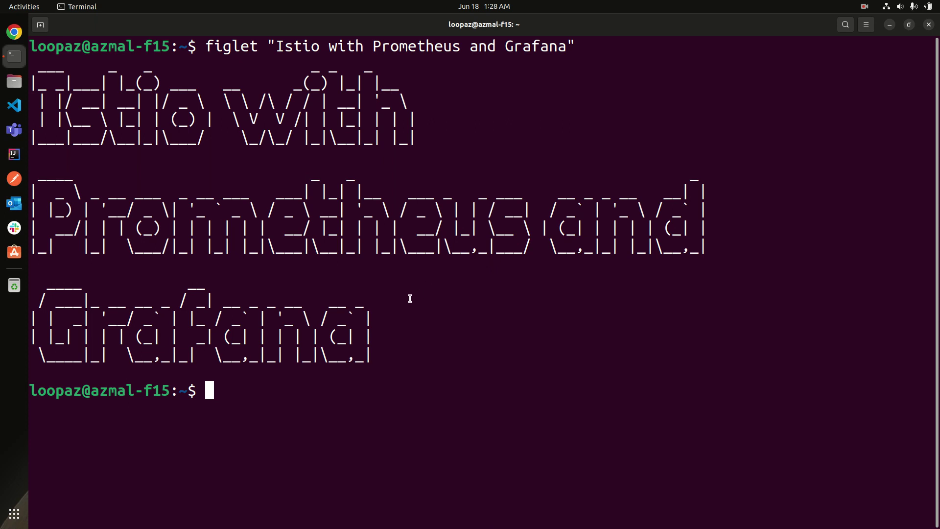
- Change into Projects/opensource/istio-1.17.1/samples/addons using Tab completion
text(cd Pr)
key(Tab)
text(o)
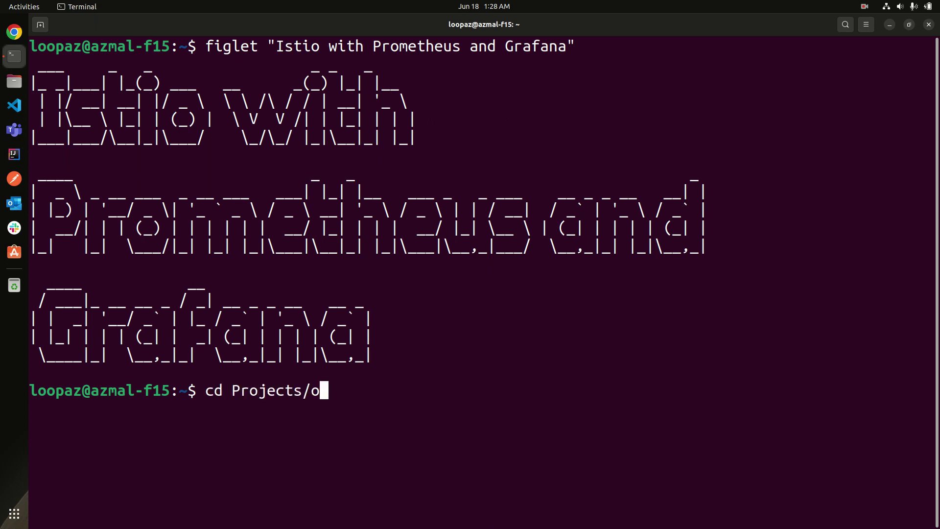
key(Tab)
text(in)
key(BackSpace)
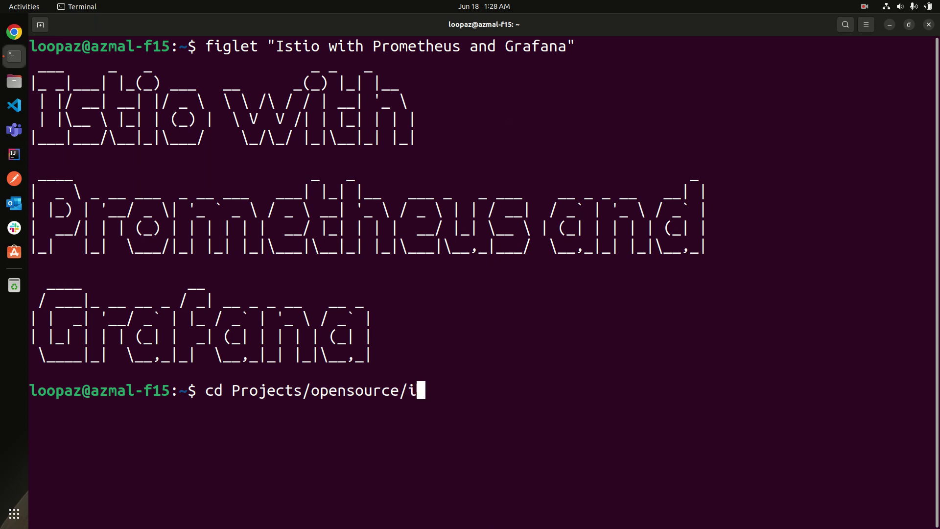
text(s)
key(Tab)
text(s)
key(Tab)
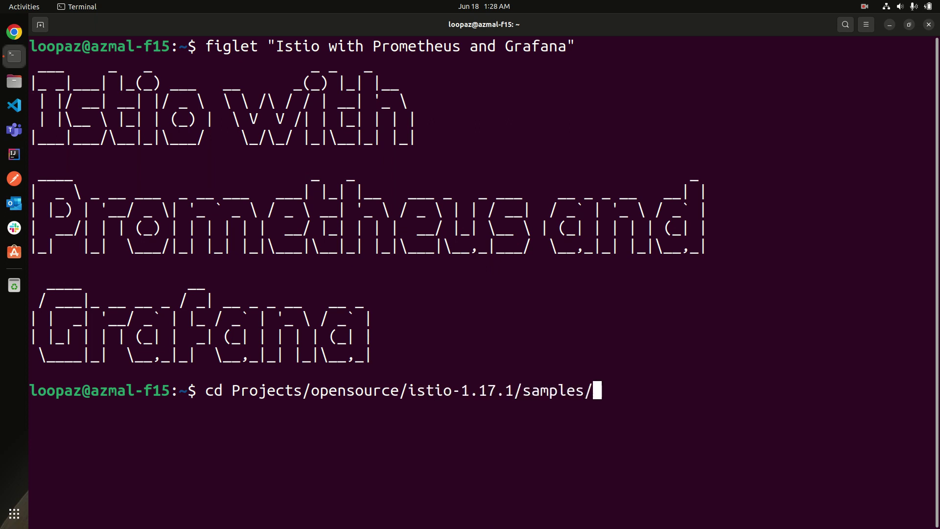
text(ad)
key(Tab)
key(Return)
- Clear the screen and list the files in the addons folder
key(ctrl+l)
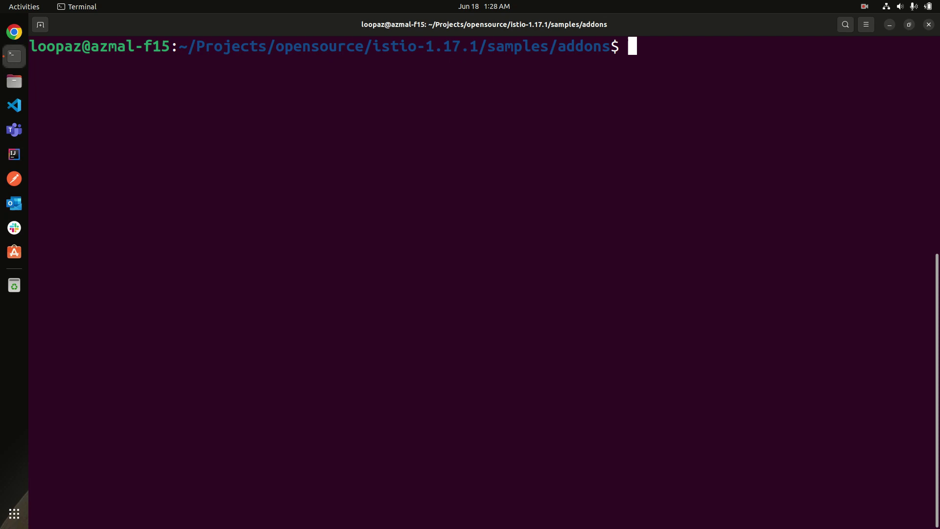
text(ls)
key(Return)
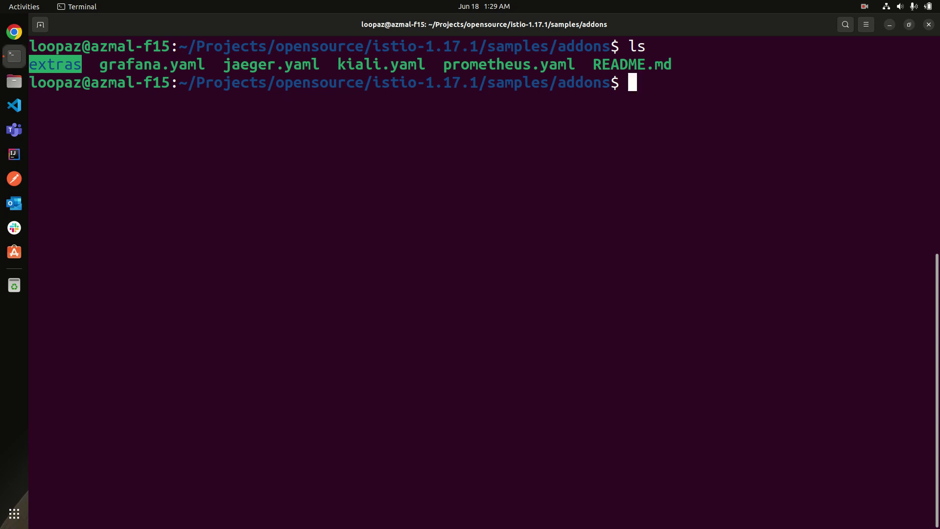
- Apply prometheus.yaml and grafana.yaml to the cluster with kubectl apply -f
text(kubectl )
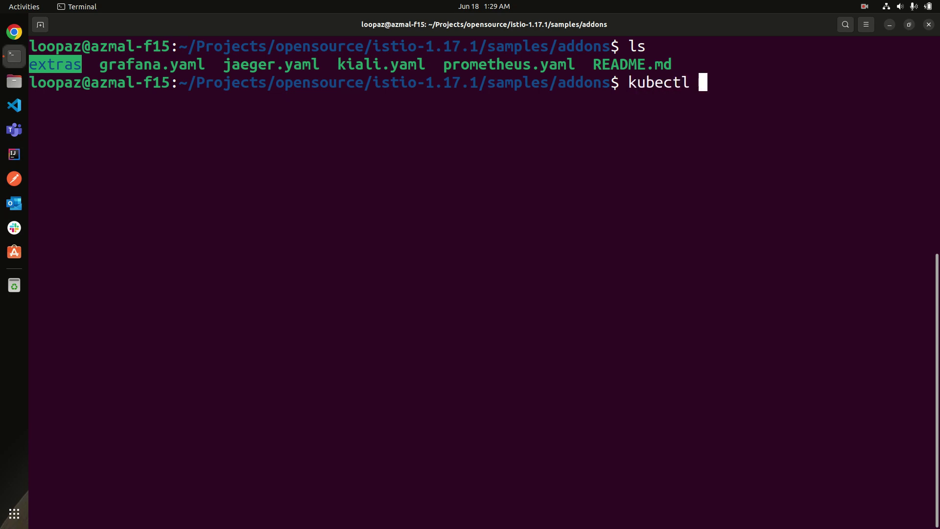
text(apply )
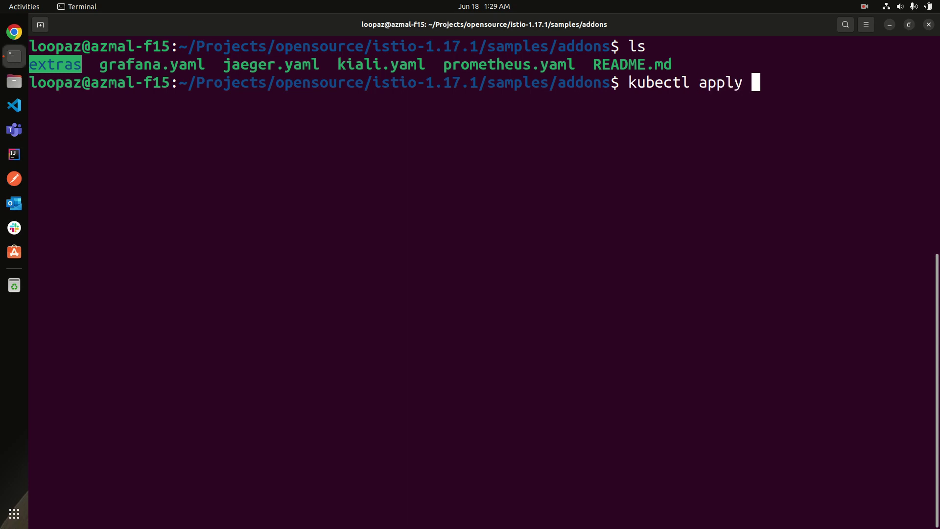
text(-f prom)
key(Tab)
key(Return)
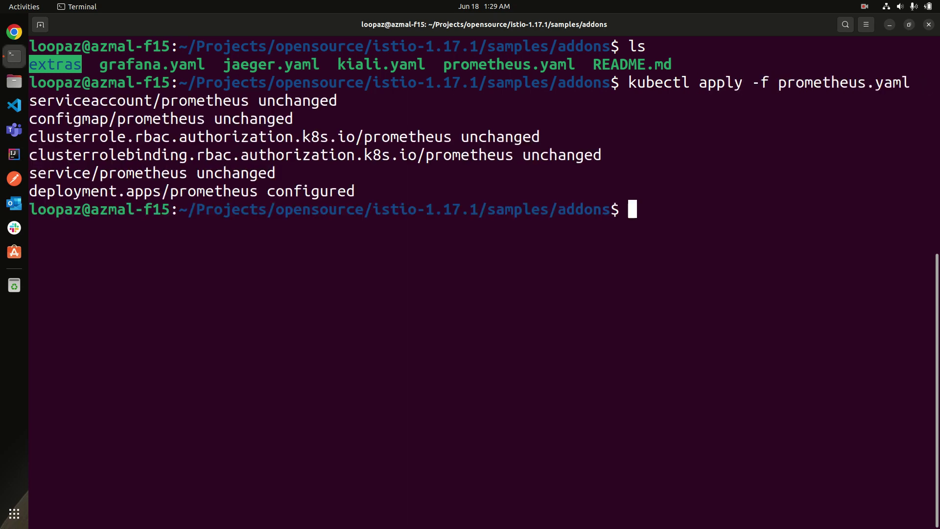
text(kubect)
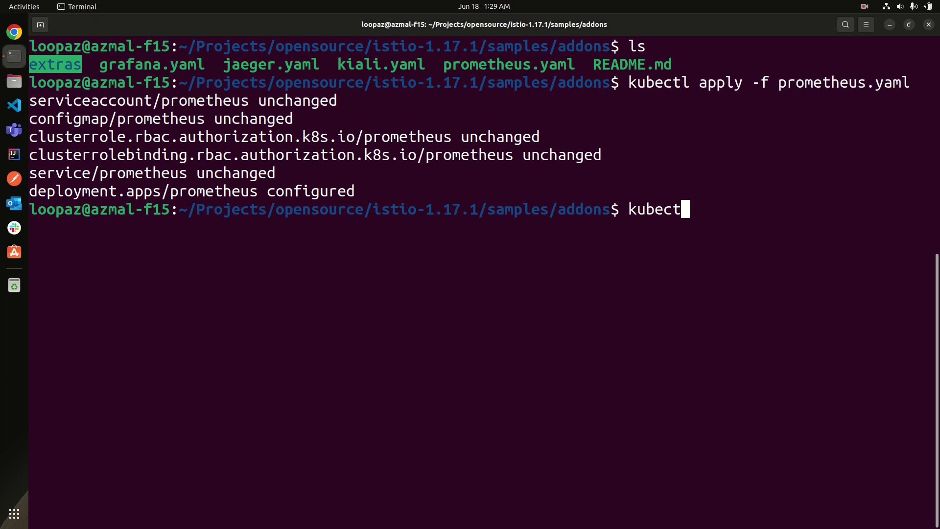
text(l appl)
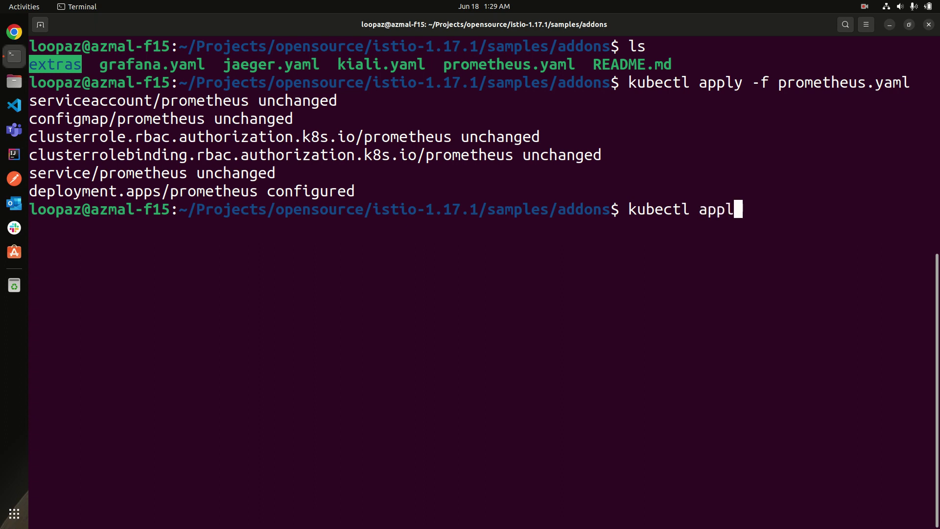
text(y -f gr)
key(Tab)
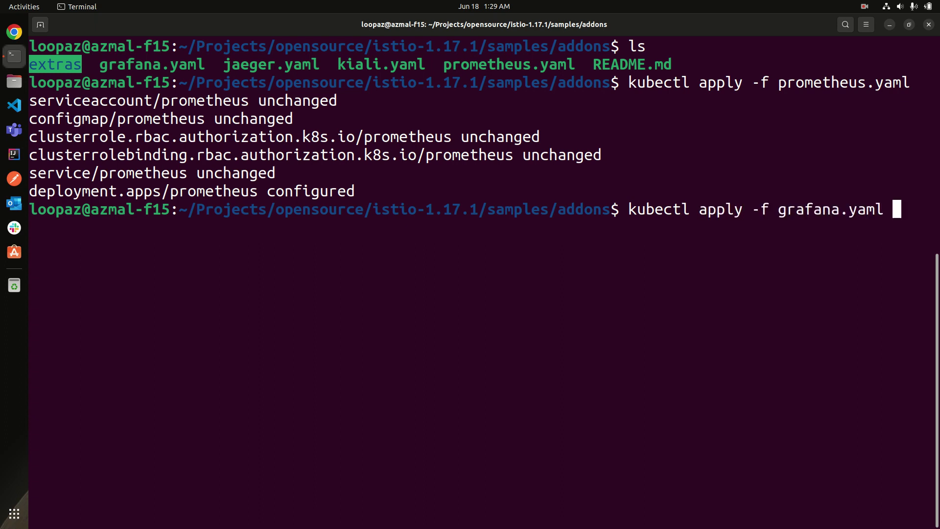
key(Return)
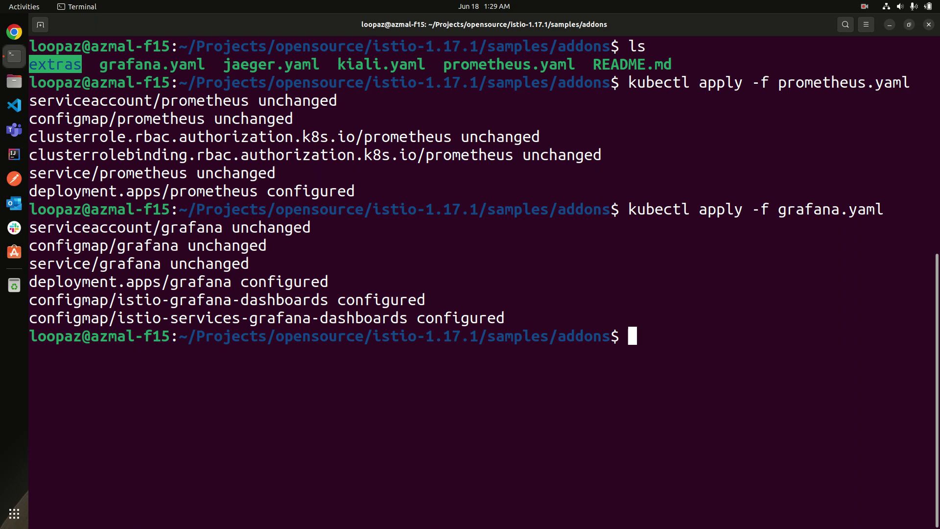
- Clear the screen and run kubectl get po -n istio-system
key(ctrl+l)
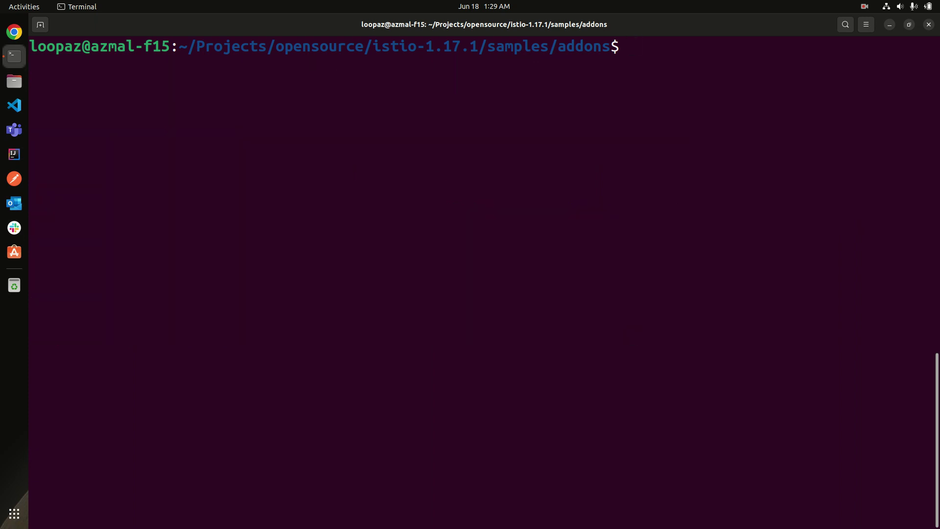
text(c)
key(BackSpace)
text(kubectl )
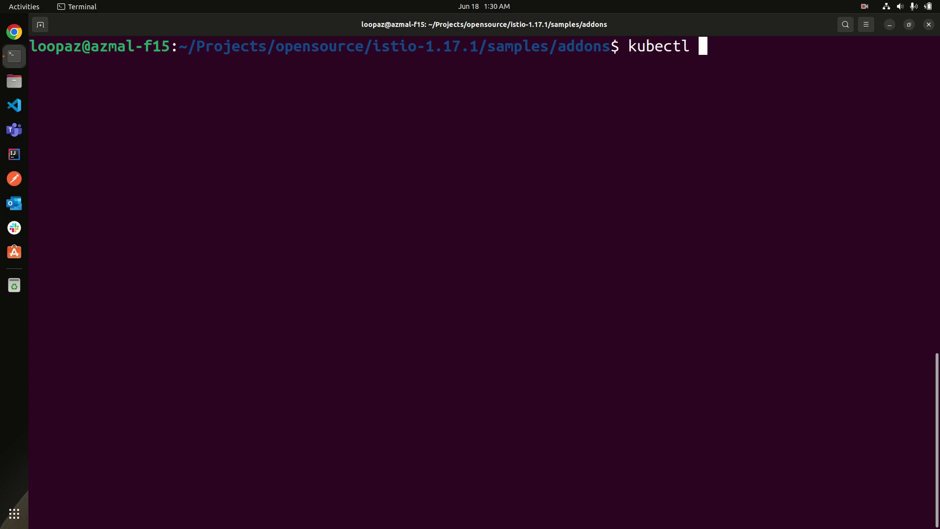
text(get po -n )
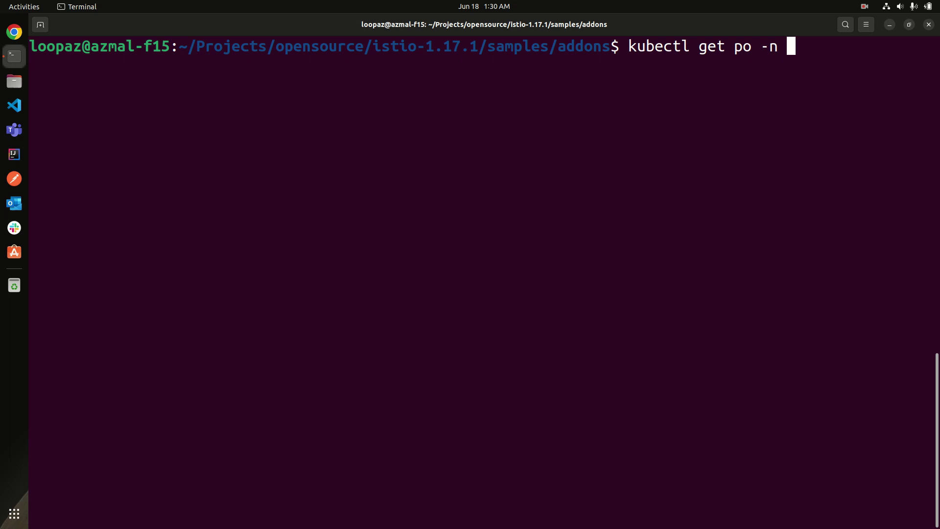
text(istio-system)
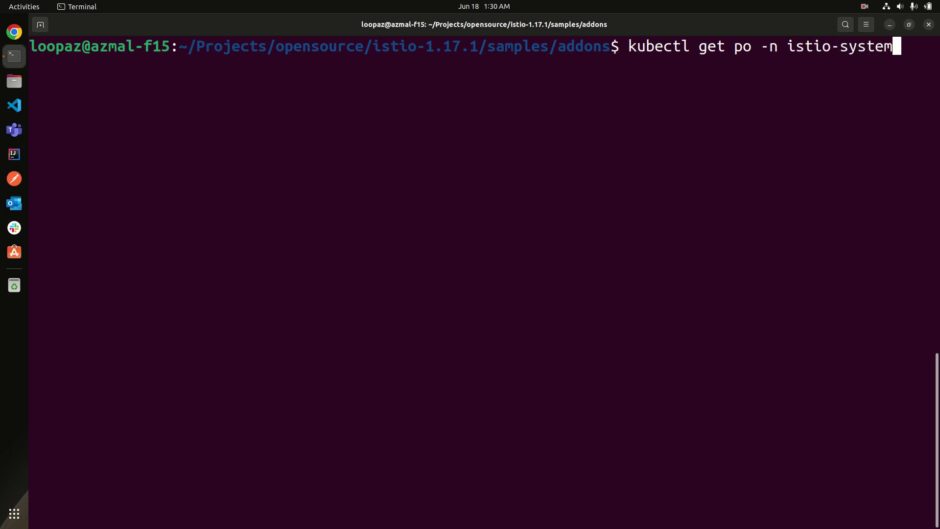
key(Return)
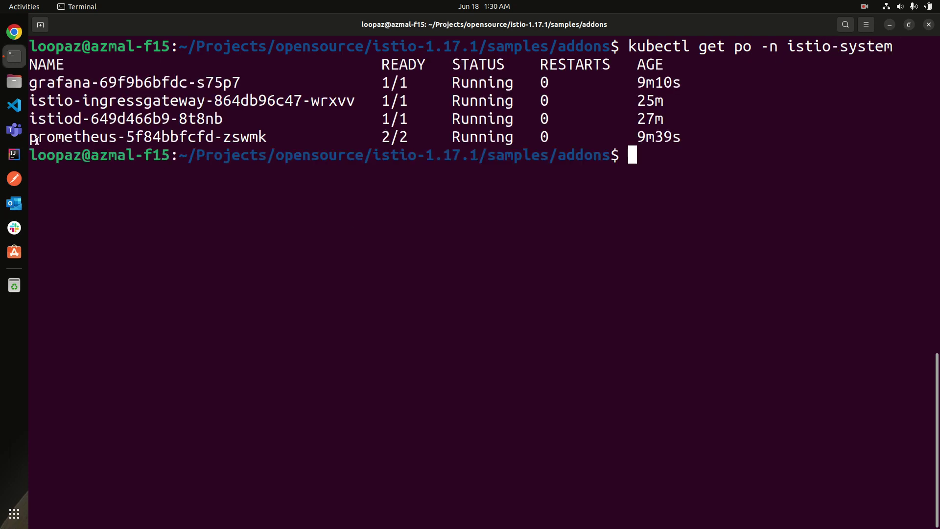
- Highlight the prometheus and grafana pod names in the pod list
drag(38, 138, 275, 140)
drag(55, 84, 233, 81)
click(245, 79)
- Go home, then change into Projects/webinar-and-videos/istio-prometheus-grafana
text(cd)
key(Return)
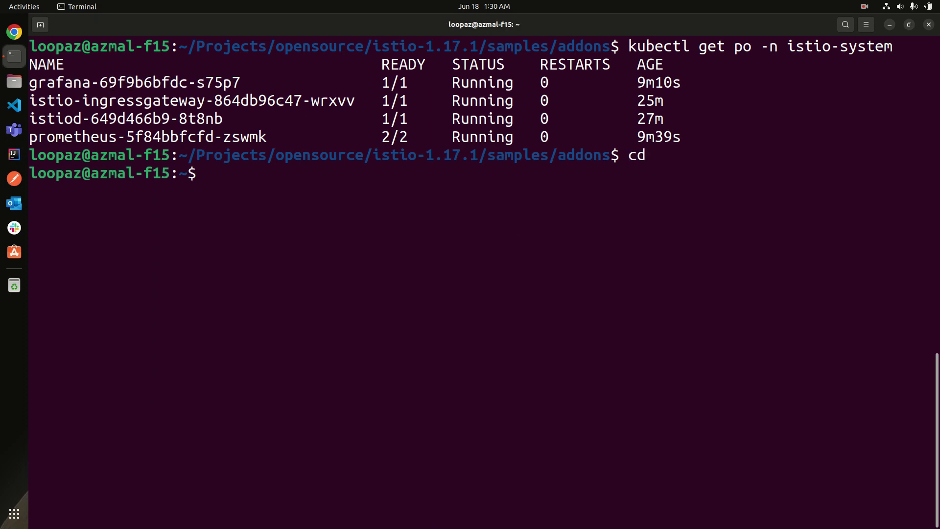
text(cd Projects/)
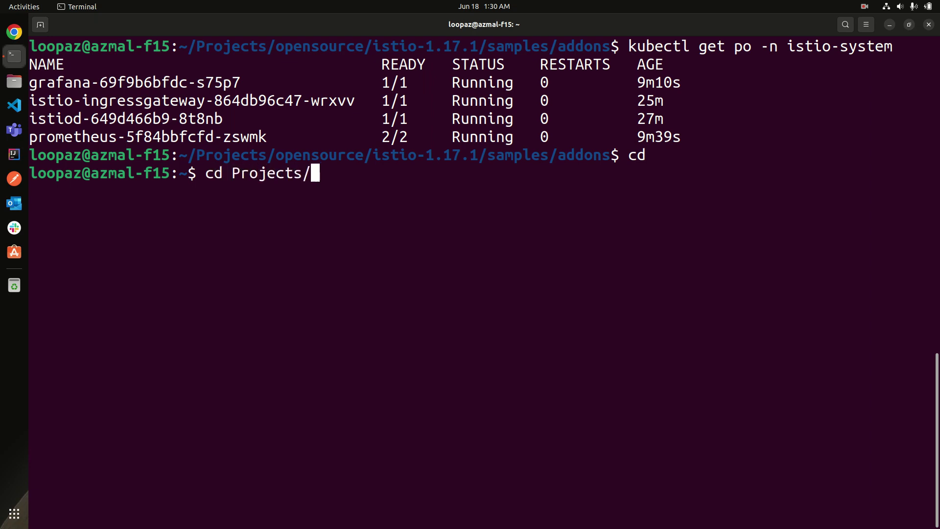
text(we)
key(Tab)
text(is)
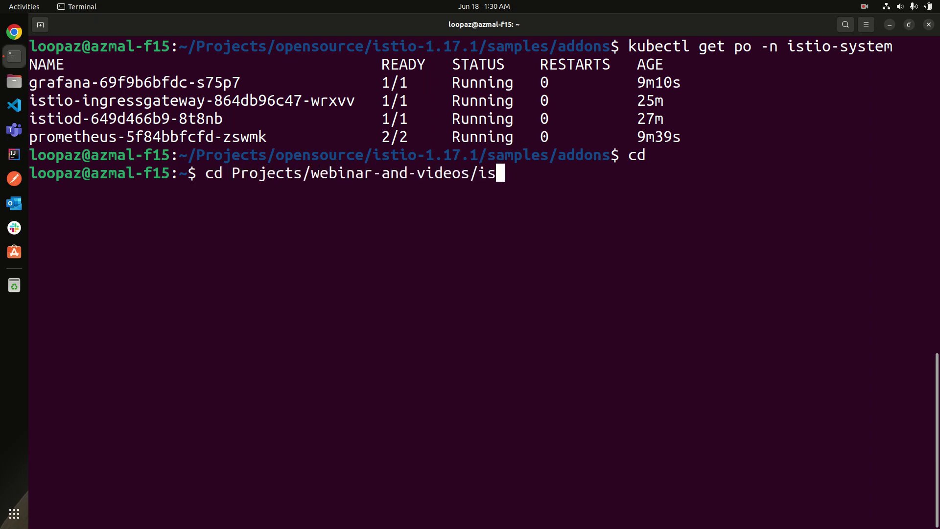
key(Tab)
key(Return)
- Clear the screen, list the project's yaml files and highlight httpbin-service.yaml
key(ctrl+l)
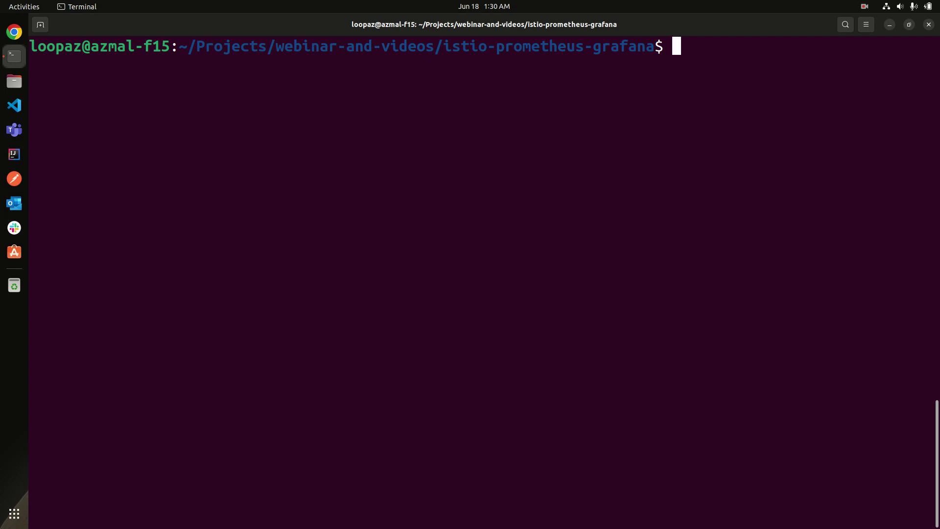
text(ls)
key(Return)
drag(31, 64, 191, 64)
click(341, 61)
- Apply label-namespace.yaml and httpbin-service.yaml with kubectl, then clear the screen
text(kubectl )
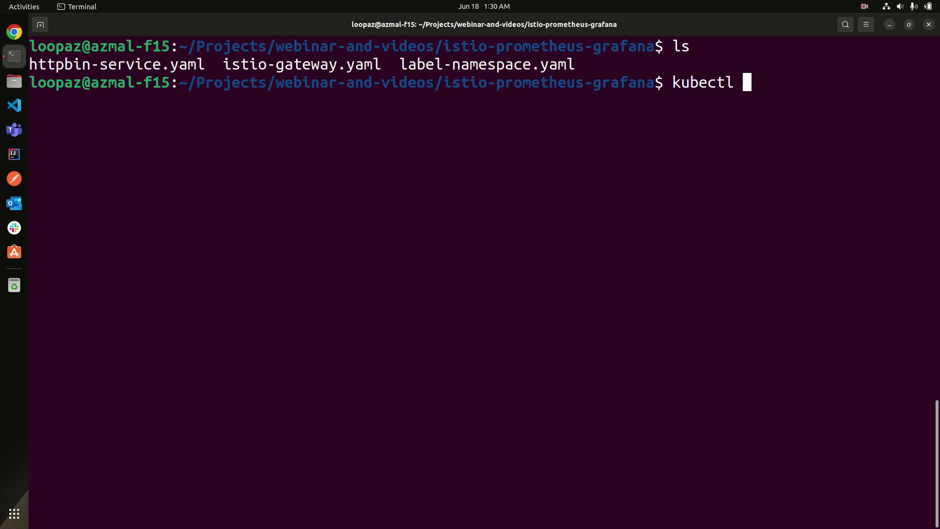
text(apply -f l)
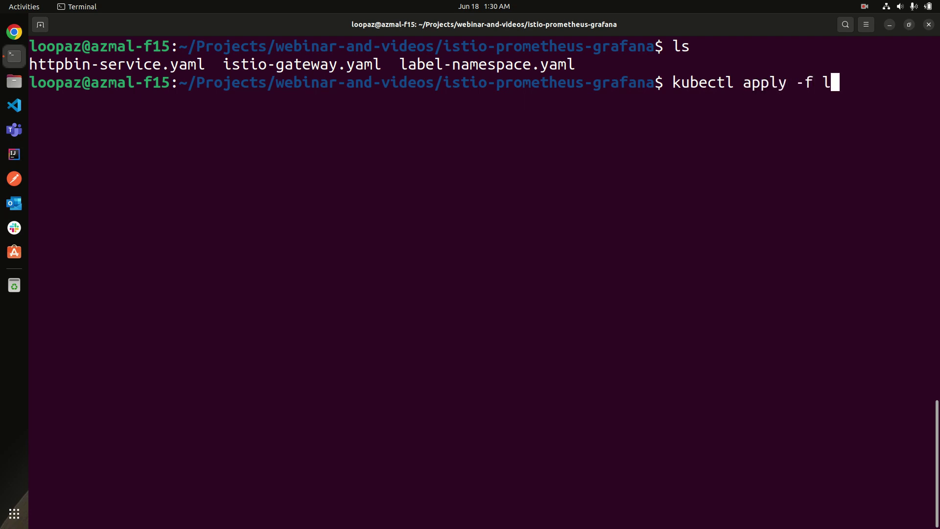
key(Tab)
key(Return)
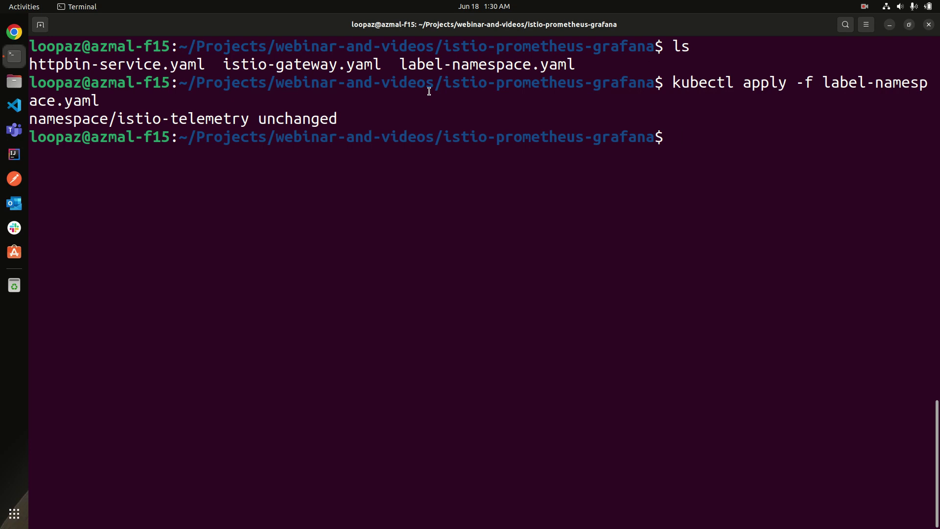
text(kubectl)
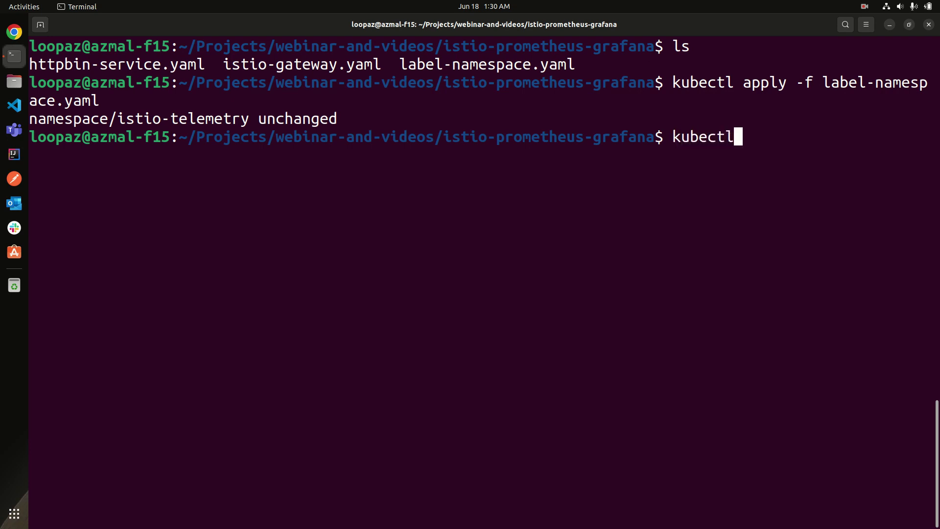
text( apply -f )
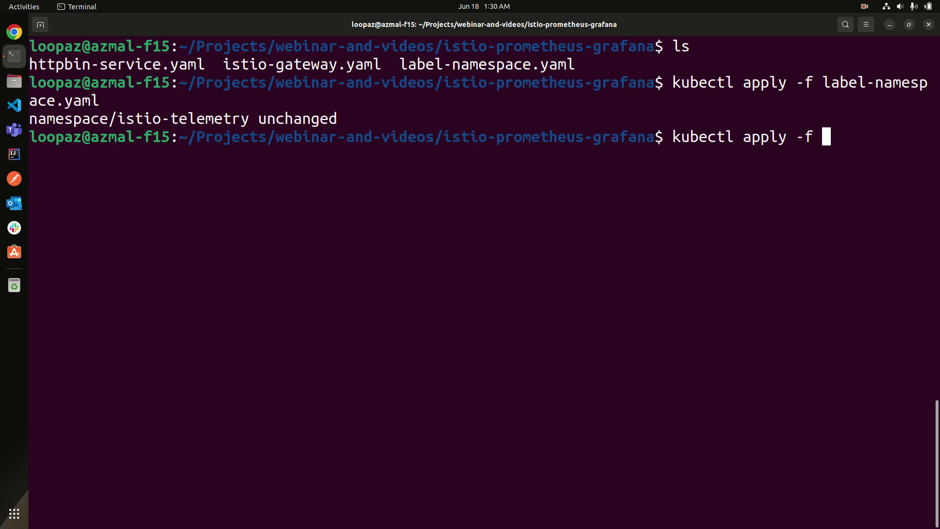
text(h)
key(Tab)
key(Return)
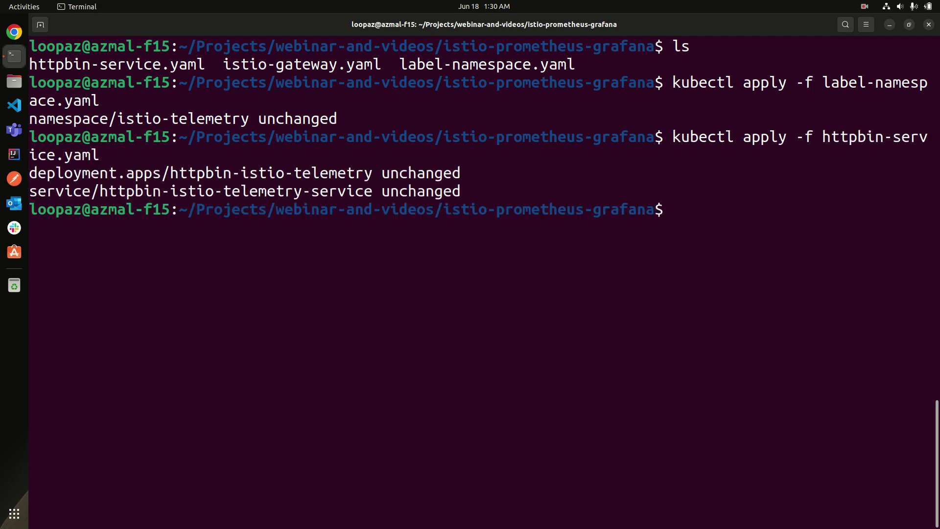
key(Up)
key(Up)
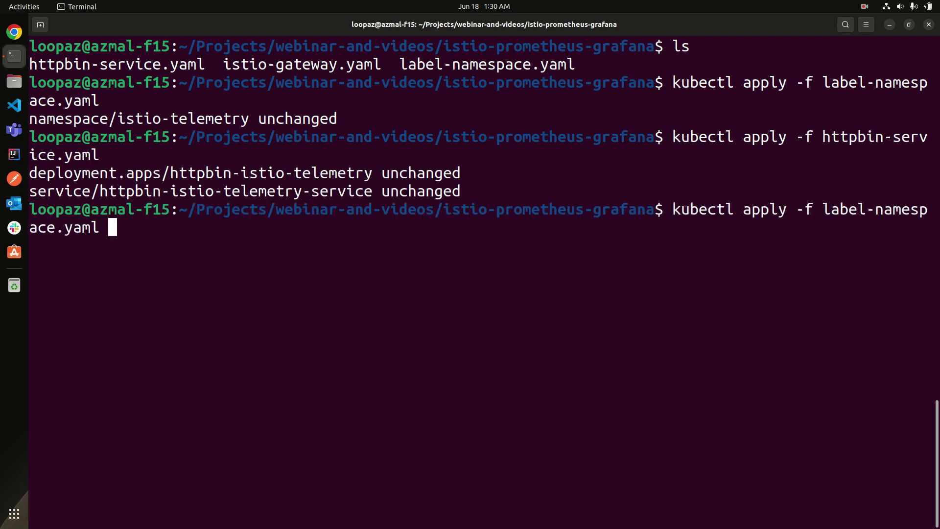
key(ctrl+c)
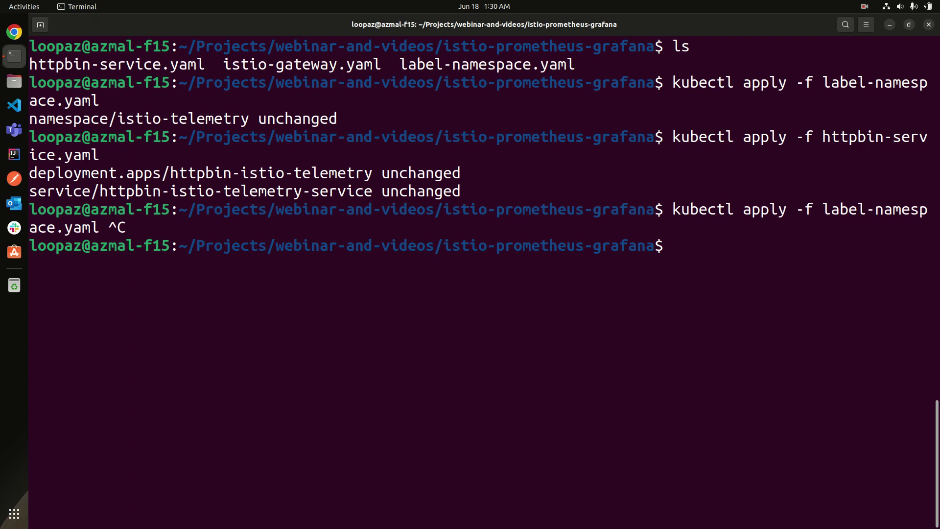
key(ctrl+l)
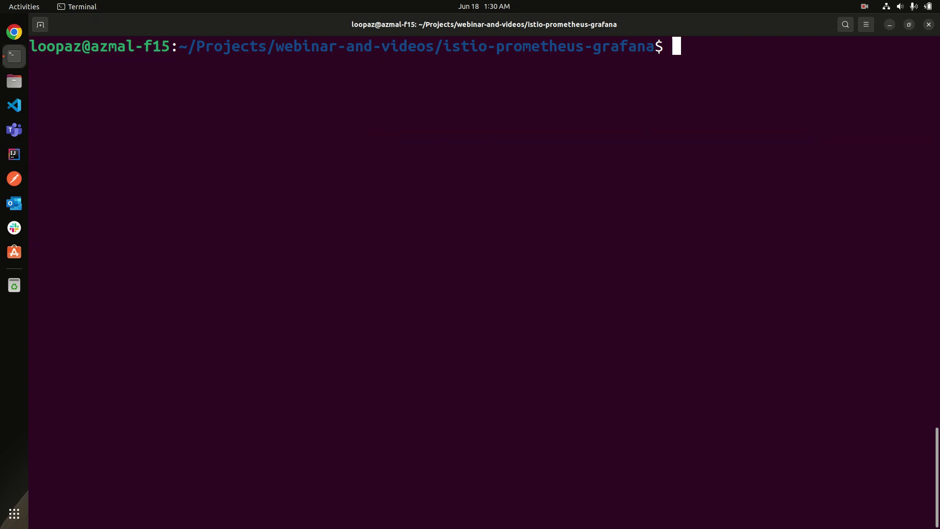
- Return to the home folder and run istioctl dashboard prometheus
text(c)
key(BackSpace)
text(cd)
key(Return)
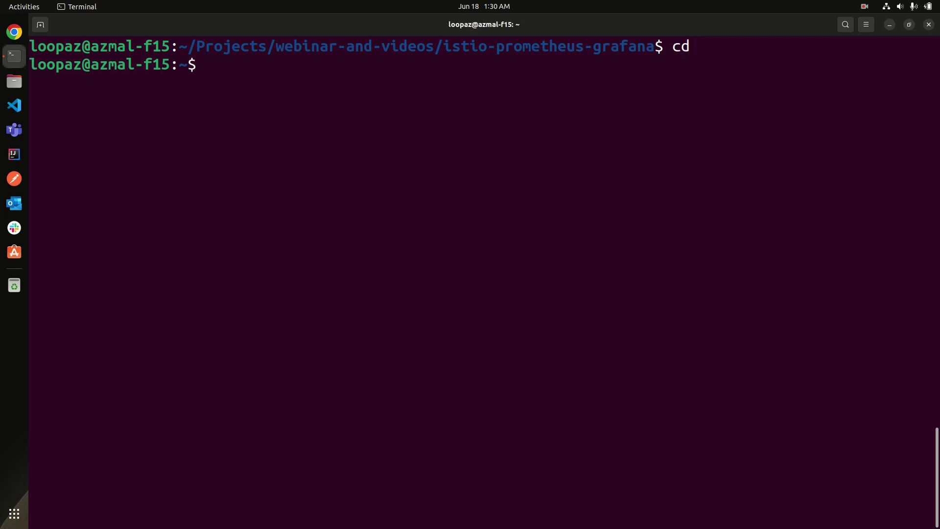
text(istio)
text(ctl das)
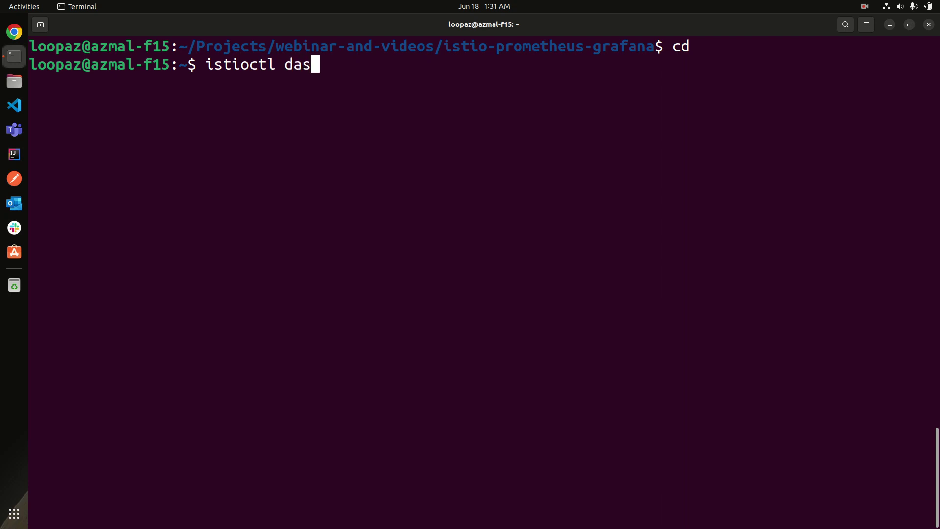
text(hboa)
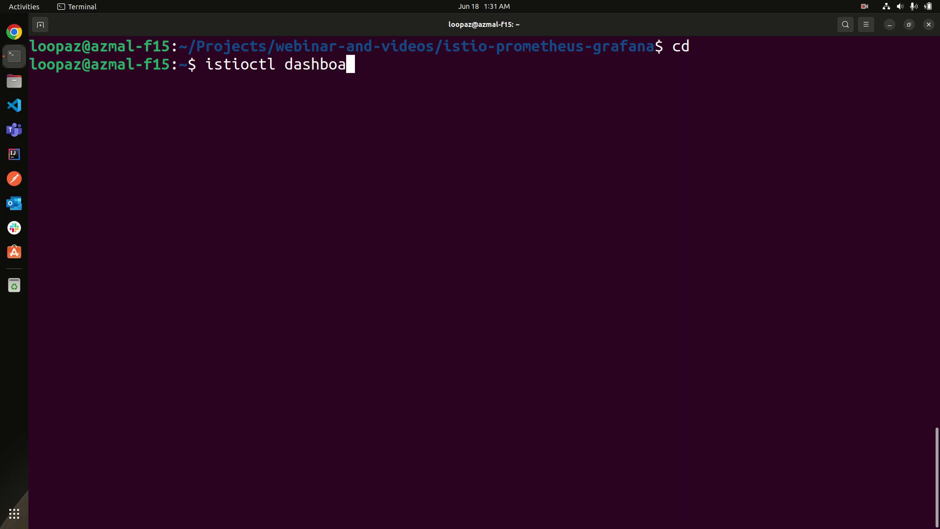
text(rd prometheus)
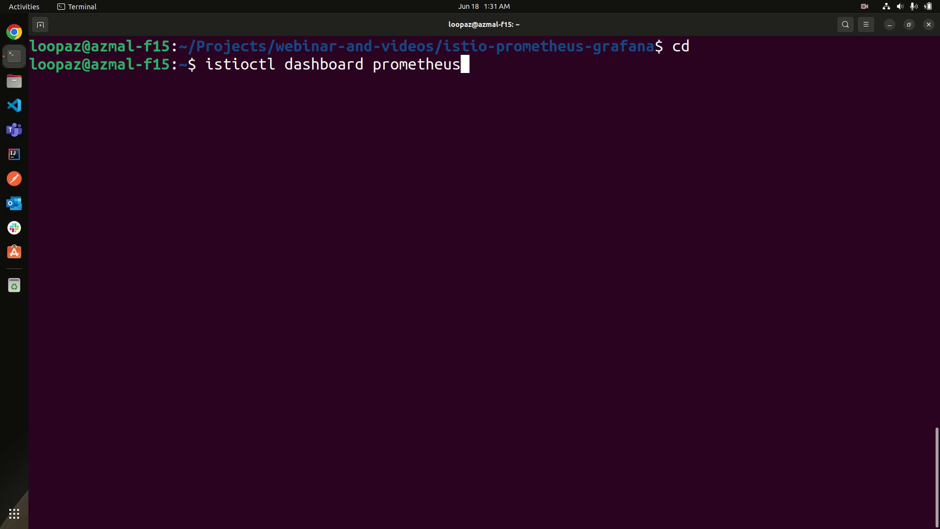
key(Return)
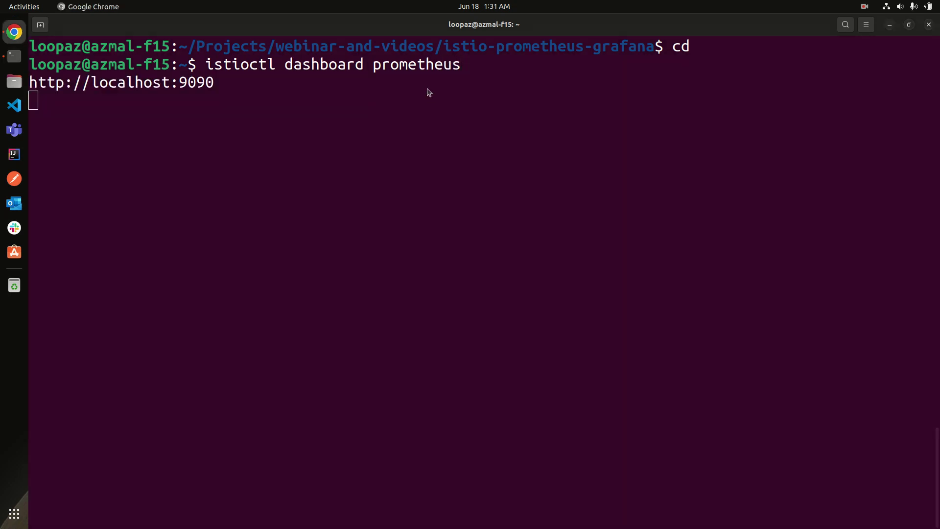
- Run istioctl dashboard grafana in another terminal tab and view Grafana at localhost:3000 in Chrome
click(71, 39)
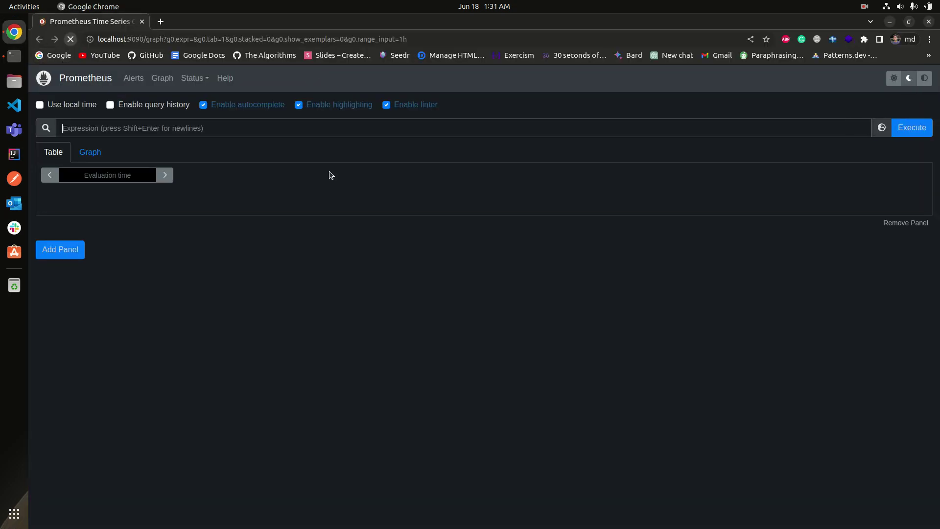
click(14, 55)
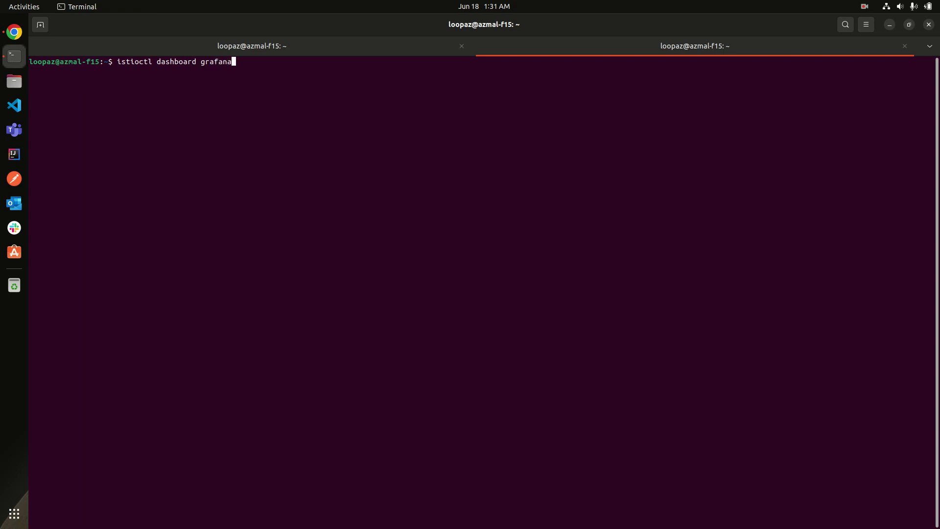
key(Return)
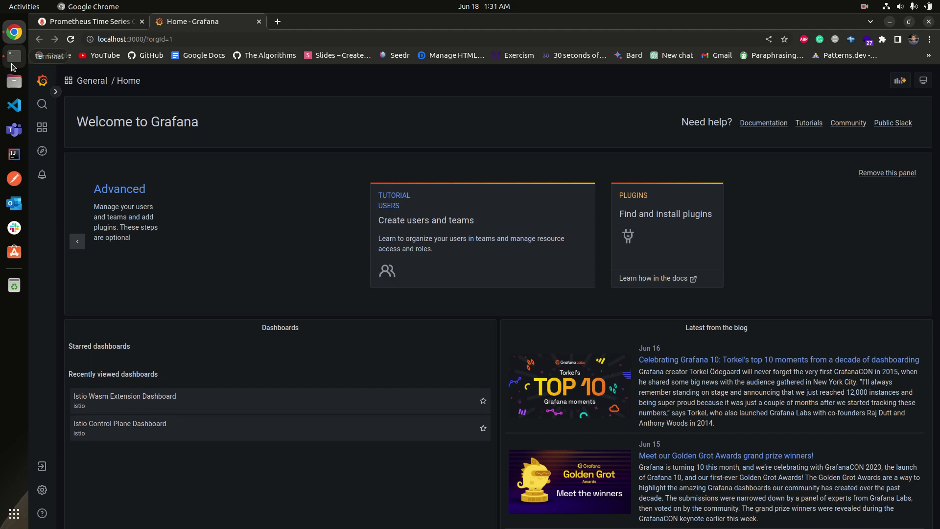
click(89, 6)
click(203, 91)
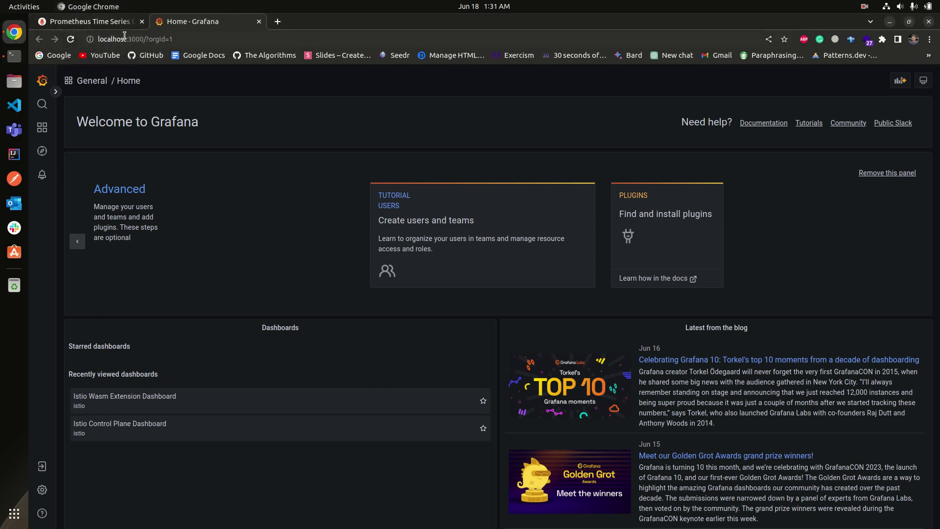
click(14, 56)
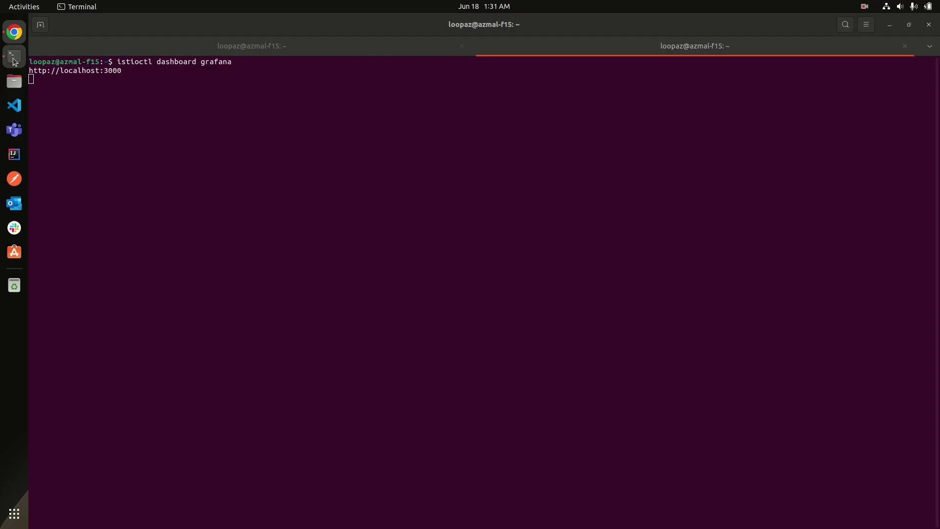
- In a new terminal tab, run kubectl get gateway -n istio-telemetry and enlarge the text
click(40, 25)
text(kube)
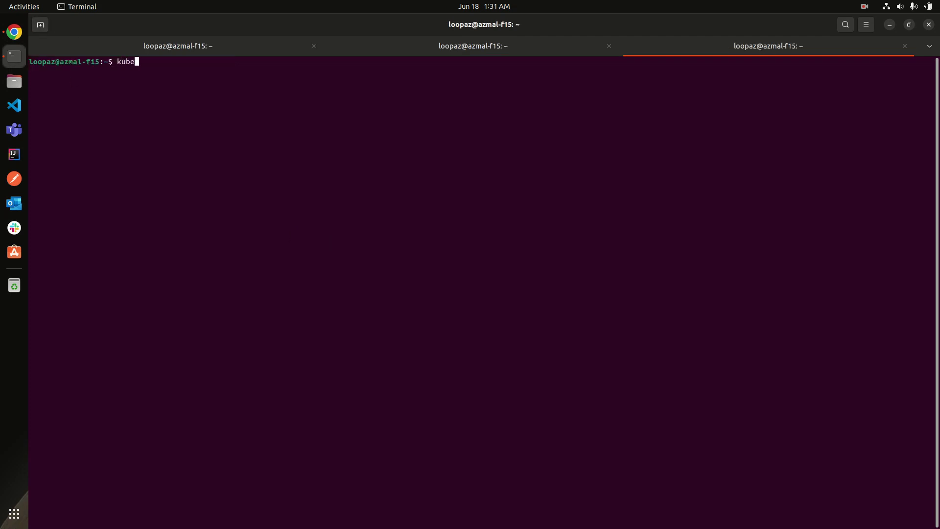
text(ctl get gateway -n istio-telemetry)
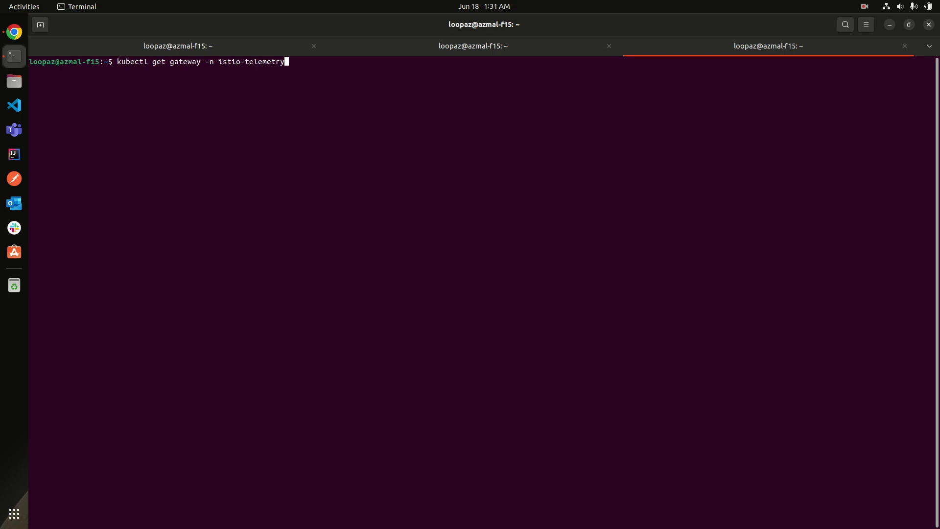
key(Return)
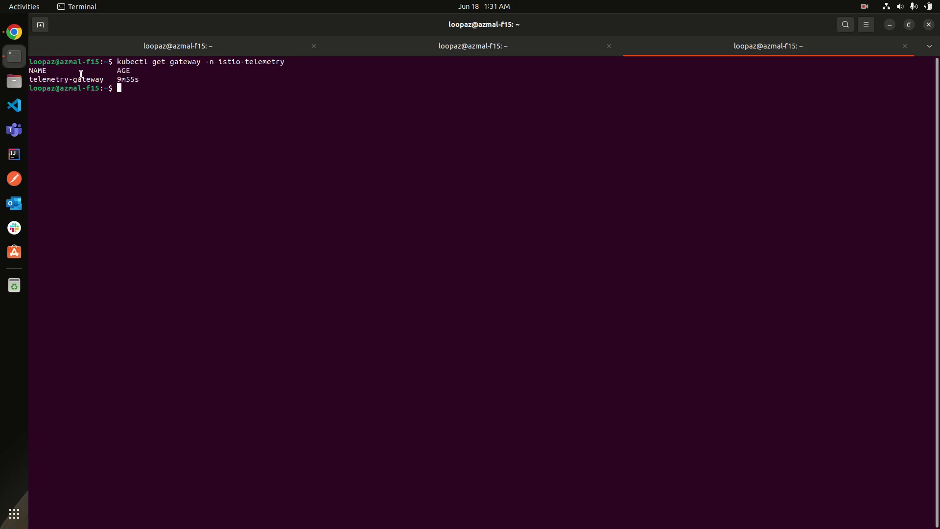
drag(105, 83, 59, 88)
click(58, 88)
key(ctrl+plus)
key(ctrl+plus)
key(ctrl+plus)
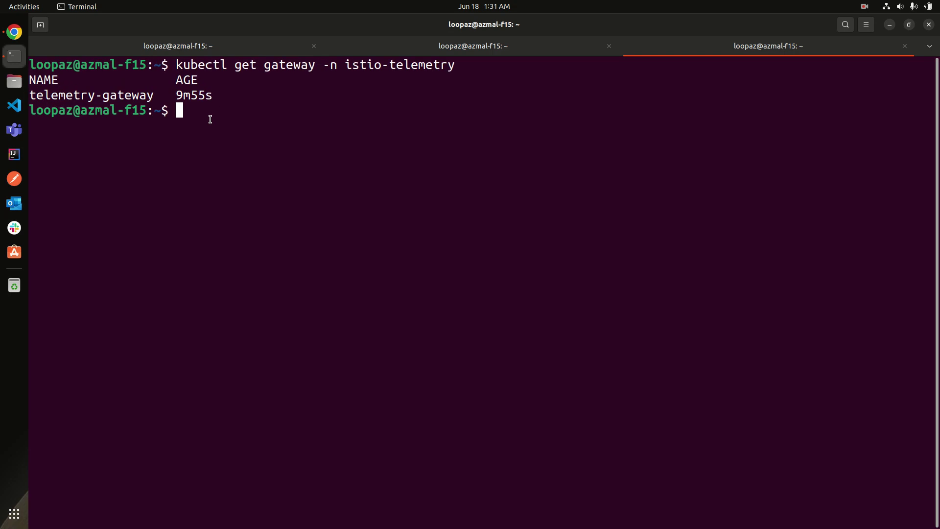
- Run kubectl get svc -n istio-system and mark the ingress gateway's cluster IP and ports
text(kubectl)
key(BackSpace)
key(BackSpace)
text(l get)
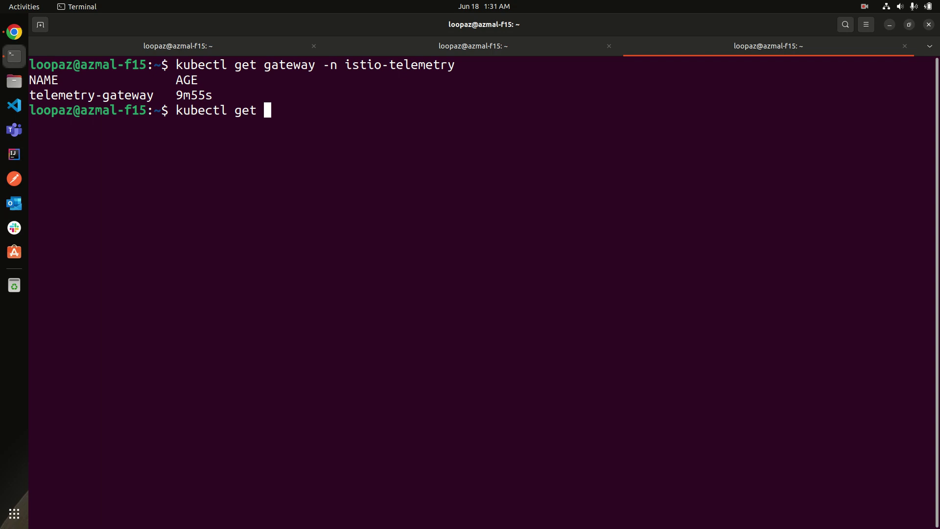
text(po)
key(BackSpace)
key(BackSpace)
text(po)
key(BackSpace)
key(BackSpace)
key(BackSpace)
text(server)
key(BackSpace)
key(BackSpace)
text(ice)
key(BackSpace)
key(BackSpace)
key(BackSpace)
key(BackSpace)
key(BackSpace)
key(BackSpace)
text(vc -n ist)
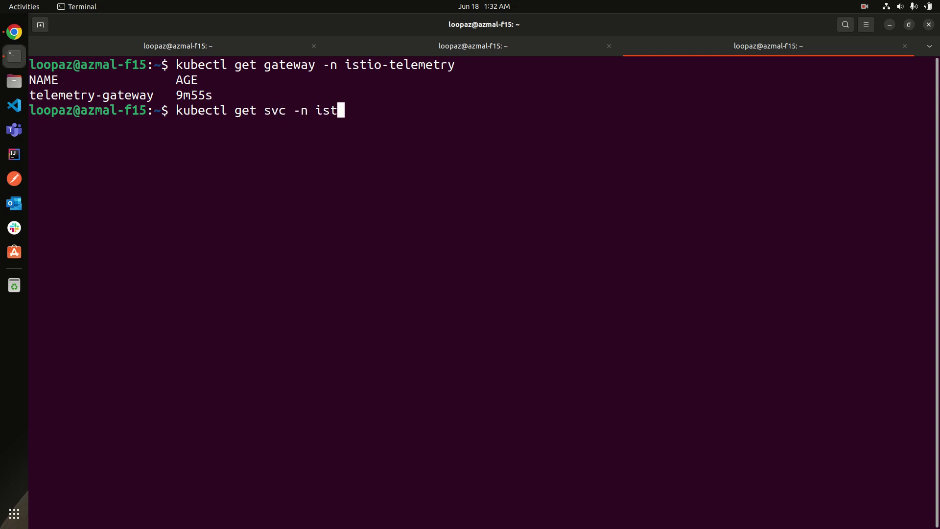
text(io-system)
key(Return)
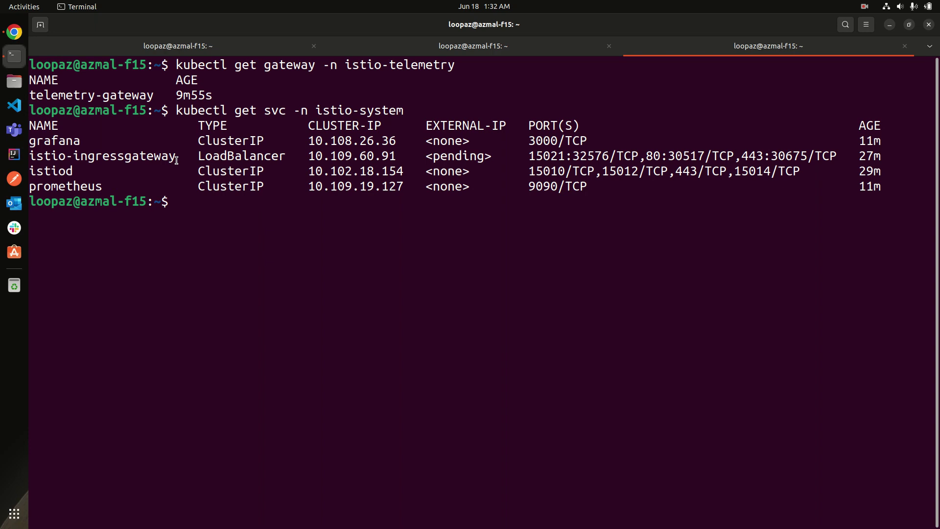
drag(177, 156, 353, 156)
click(141, 166)
drag(533, 156, 685, 155)
click(514, 196)
- Copy istio-ingressgateway and run kubectl port-forward service/istio-ingressgateway -n istio-system 7777:80
double_click(162, 155)
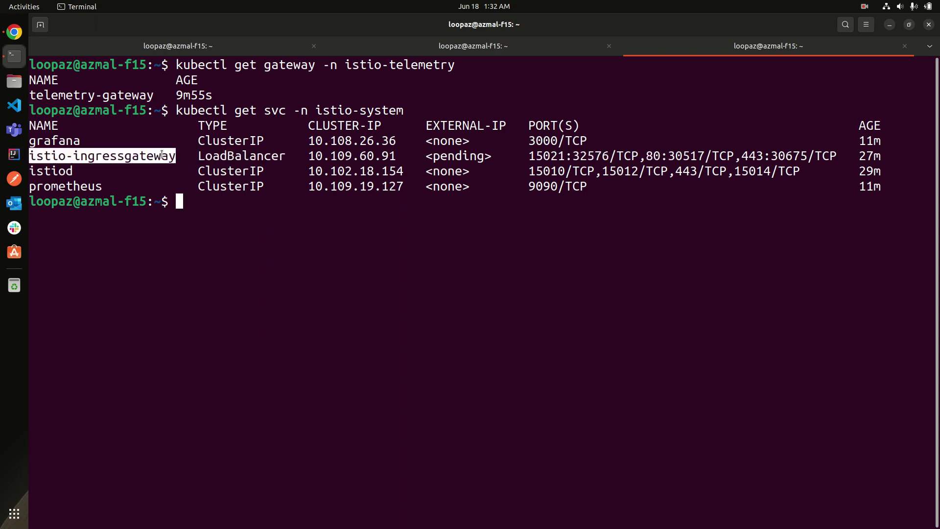
right_click(162, 154)
click(173, 162)
text(kubect)
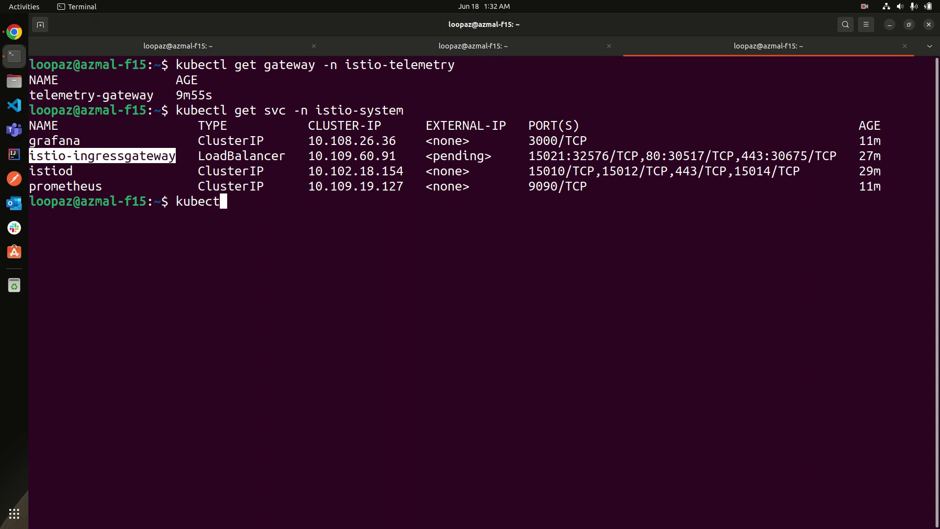
text(l port-forw)
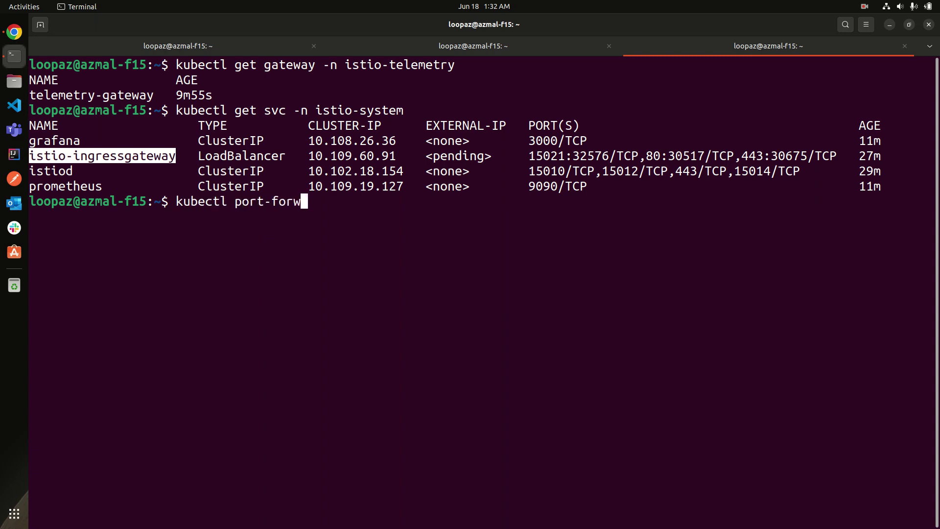
text(ard service)
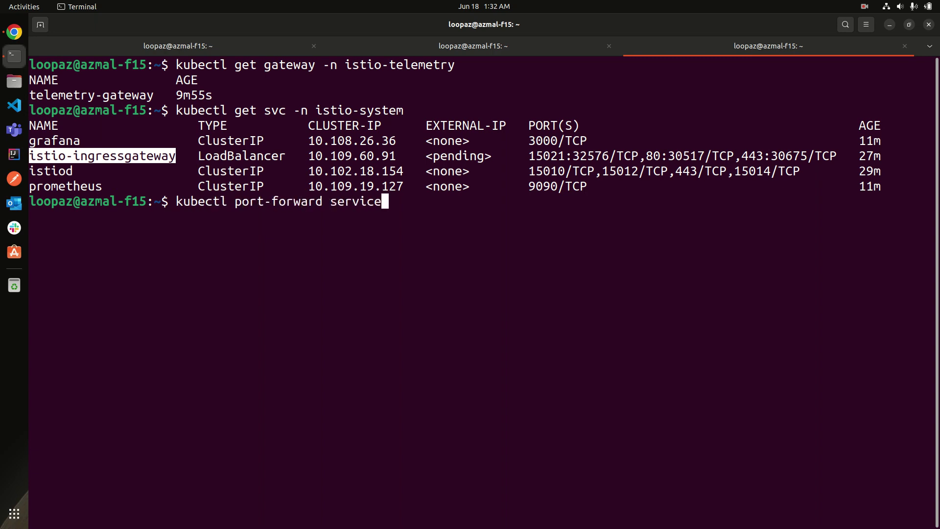
text(/)
key(ctrl+shift+v)
text(-n is)
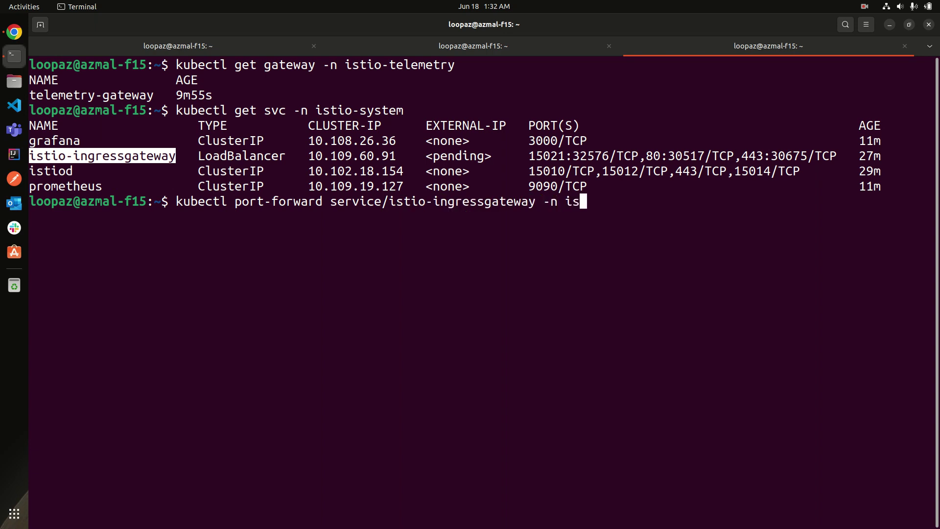
text(tio-telem)
key(BackSpace)
key(BackSpace)
key(BackSpace)
key(BackSpace)
key(BackSpace)
text(su)
key(BackSpace)
text(ystem 7777)
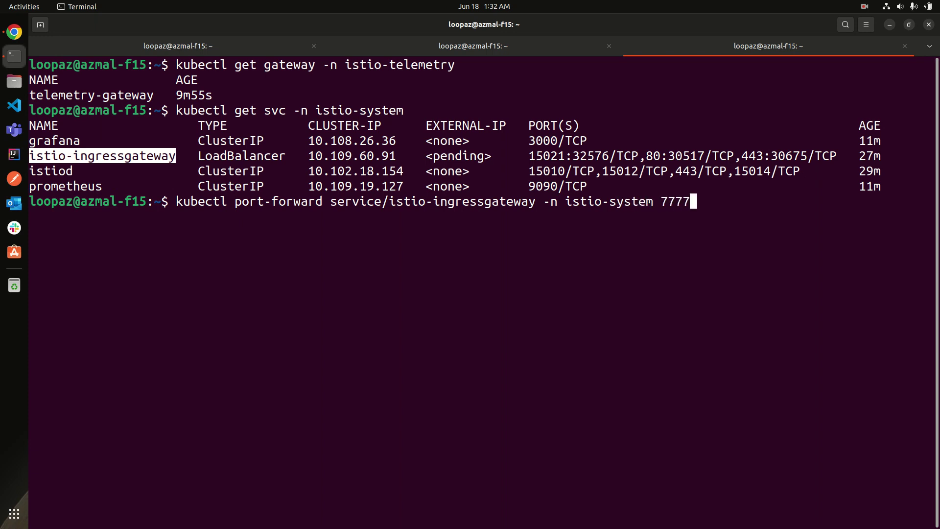
text(:80)
key(Return)
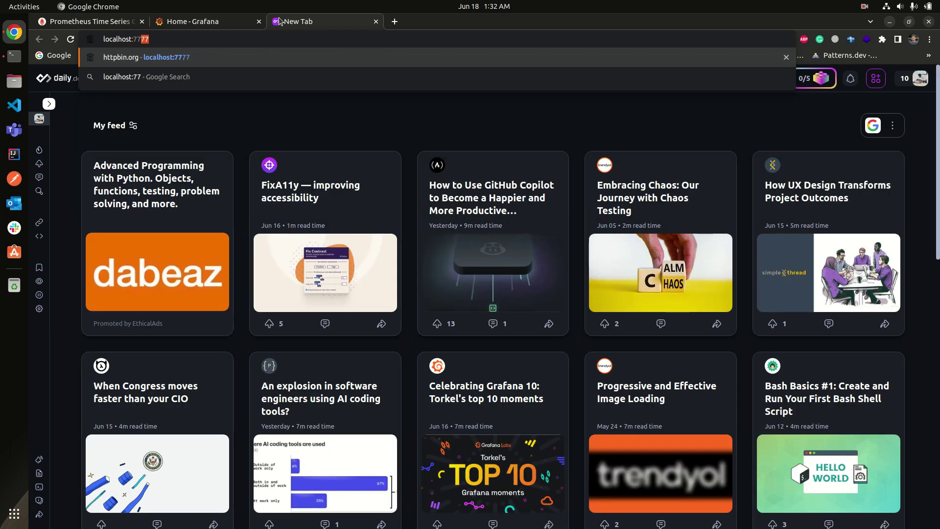
- Load localhost:7777 in Chrome and highlight the httpbin title line
text(77)
key(Return)
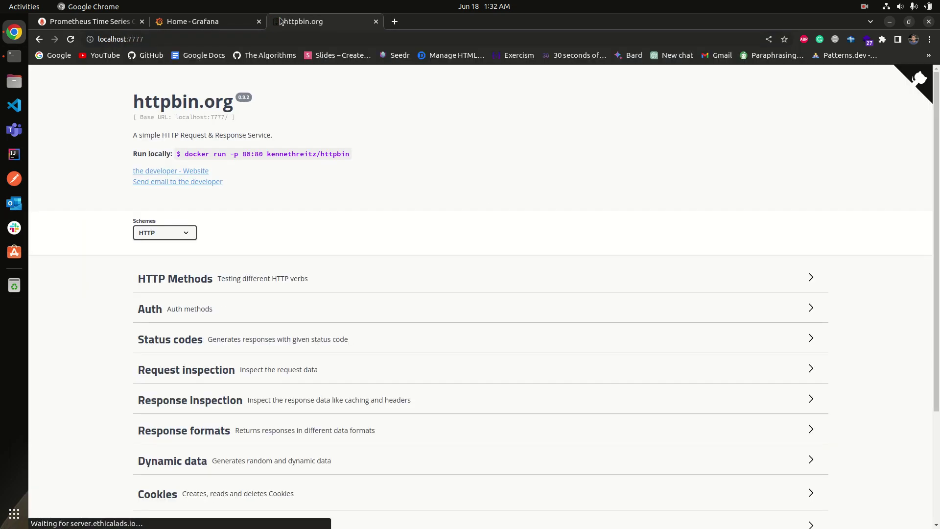
drag(170, 108, 506, 115)
click(540, 146)
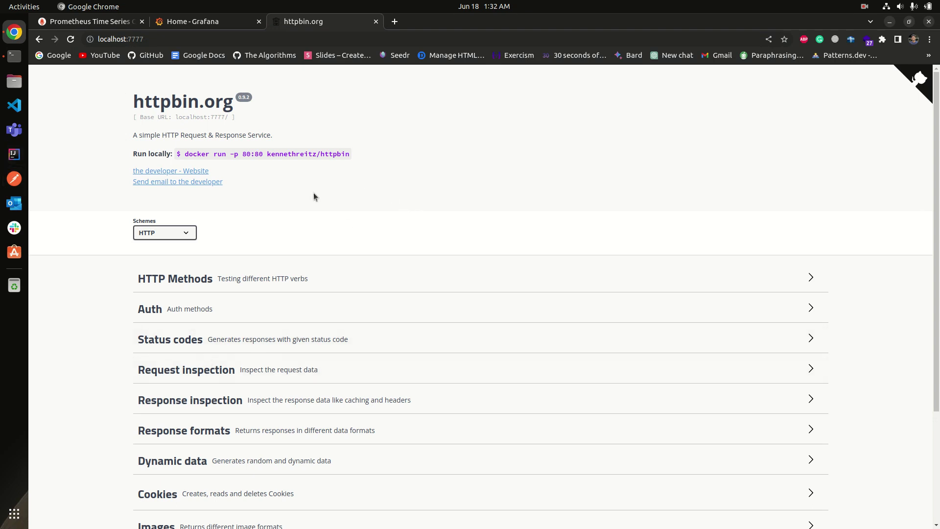
- In Postman, send GET localhost:7777/get from a new request and copy its URL
click(14, 180)
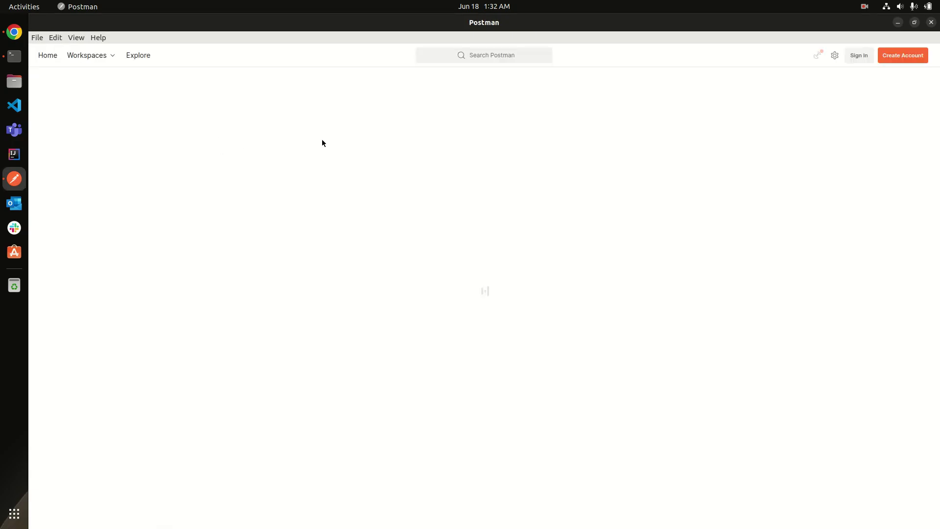
click(159, 77)
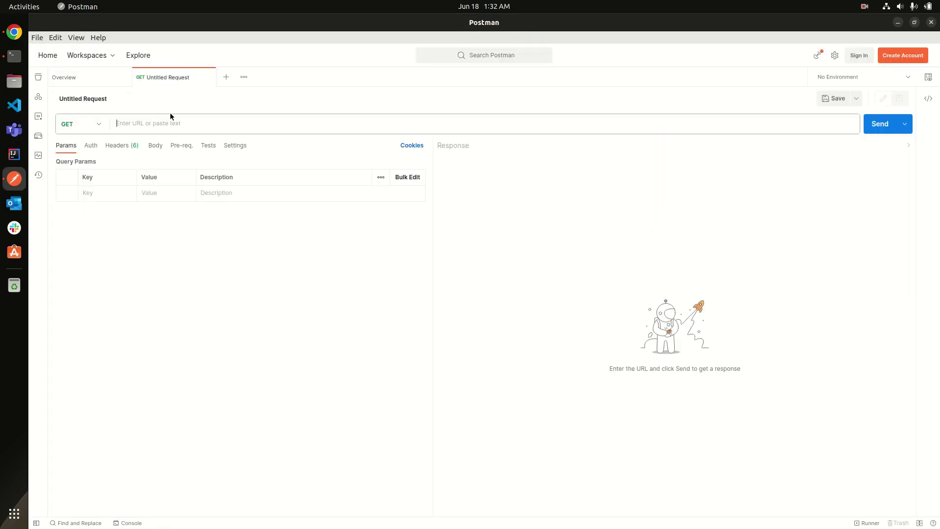
text(local)
key(Down)
key(Down)
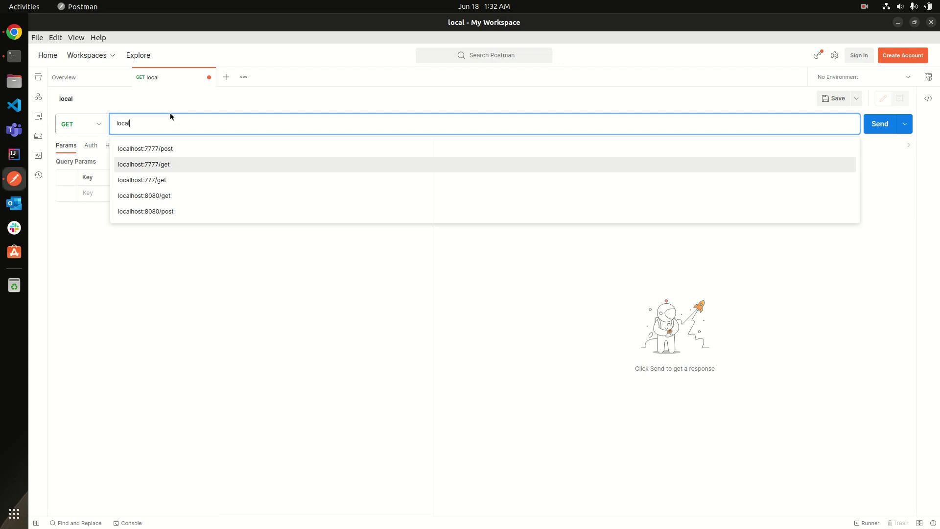
key(Return)
key(Return)
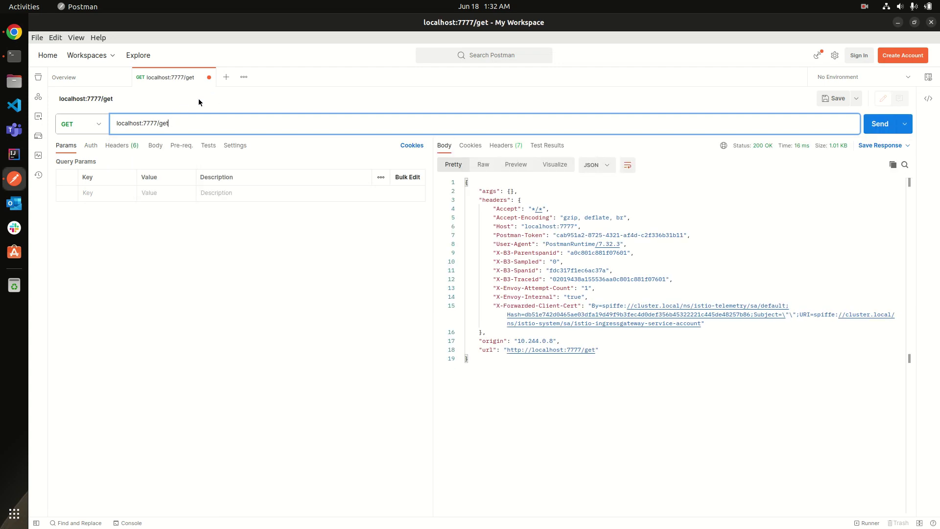
key(ctrl+a)
key(ctrl+c)
- Create a second request with method POST and URL localhost:7777/post, and send it
click(225, 77)
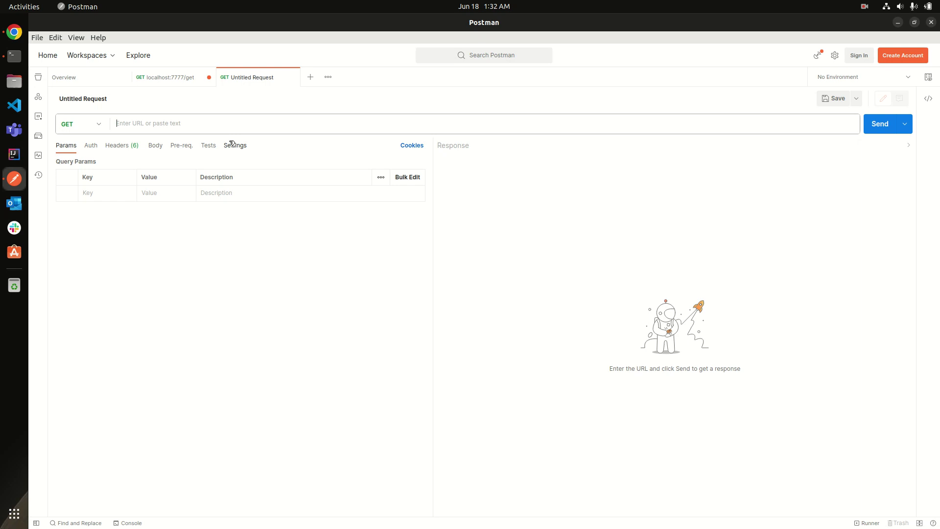
key(ctrl+v)
click(86, 132)
click(86, 164)
click(205, 119)
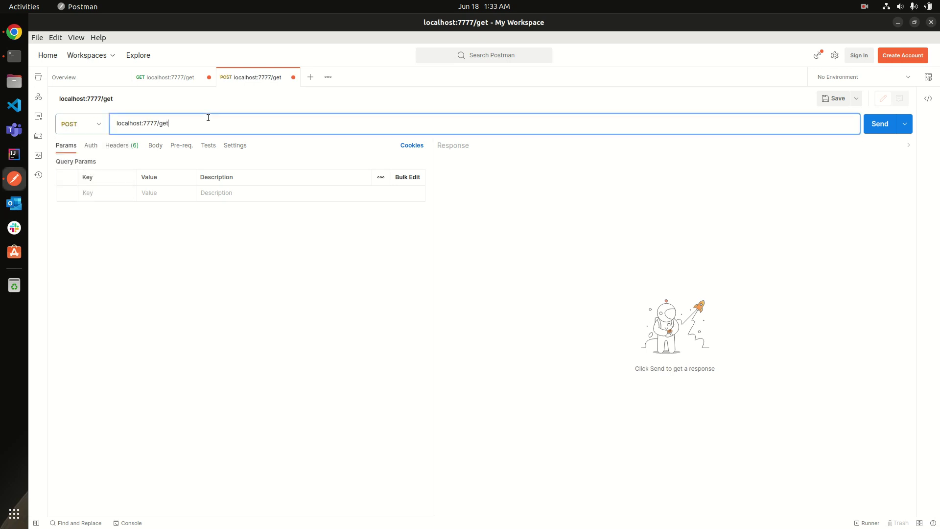
key(Home)
key(ctrl+shift+Right)
key(Left)
key(BackSpace)
key(BackSpace)
key(BackSpace)
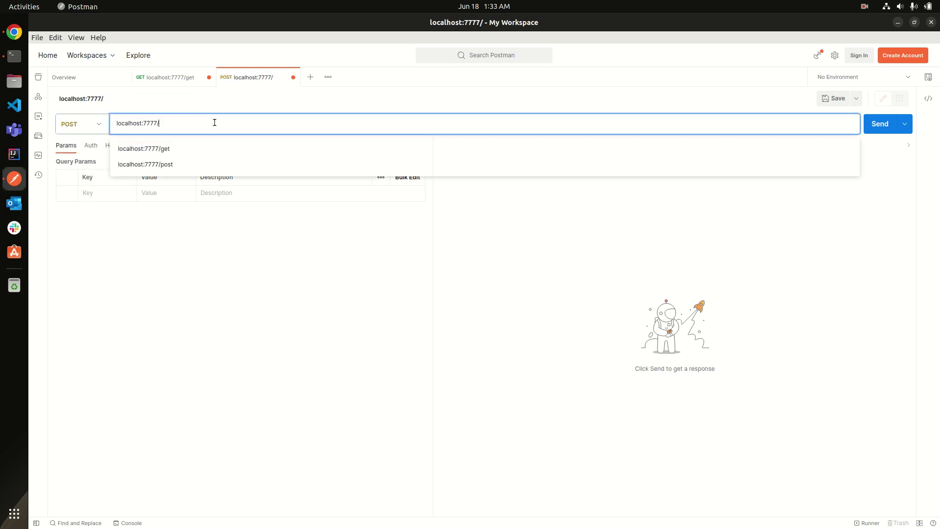
text(post)
key(Return)
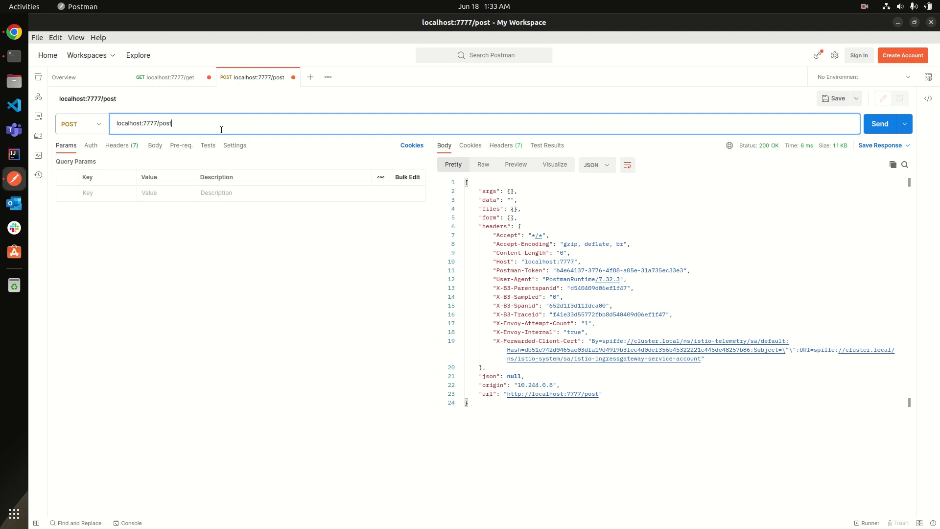
- Inspect the POST response JSON and resend the POST request three times
drag(640, 429, 483, 163)
click(694, 426)
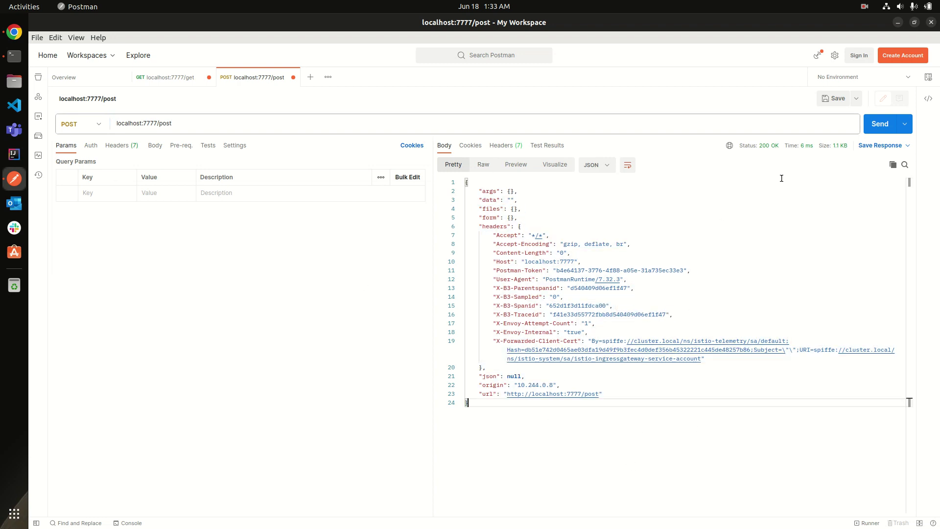
click(876, 126)
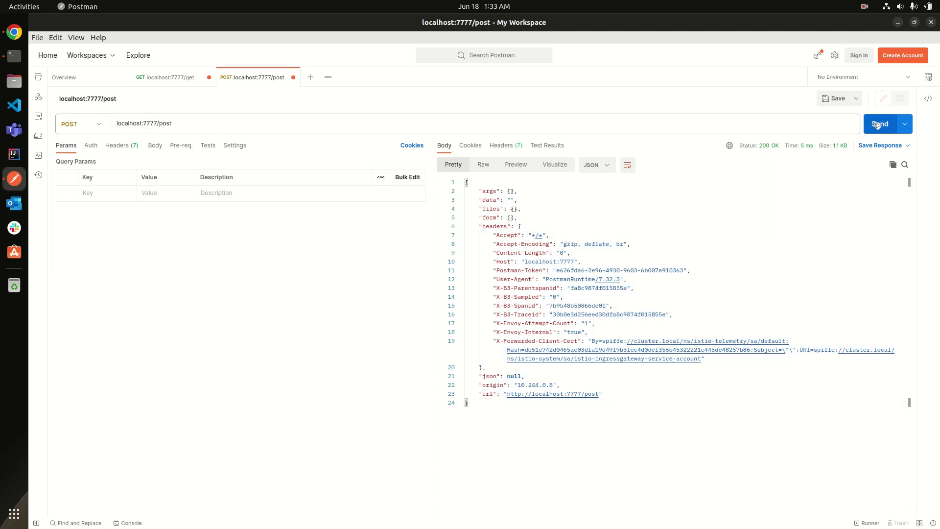
click(878, 126)
click(877, 129)
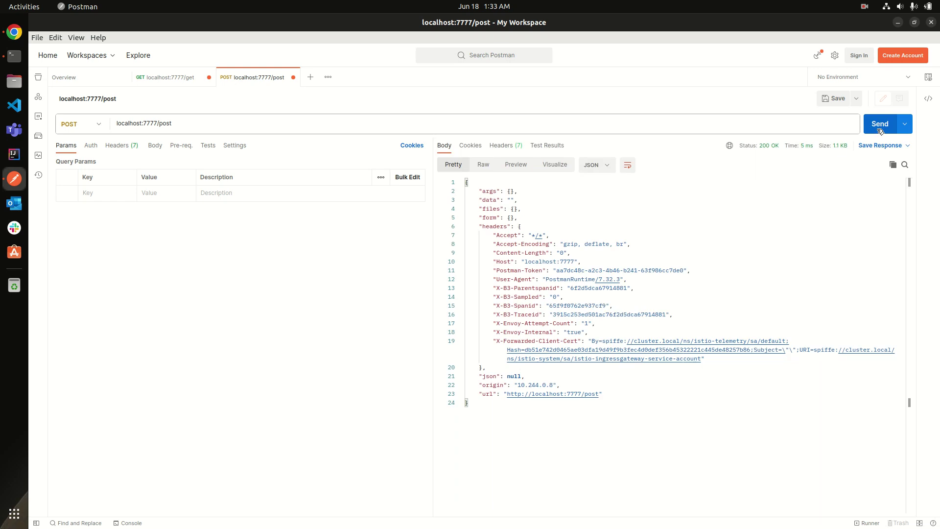
- Resend the GET localhost:7777/get request twice
click(174, 78)
click(878, 123)
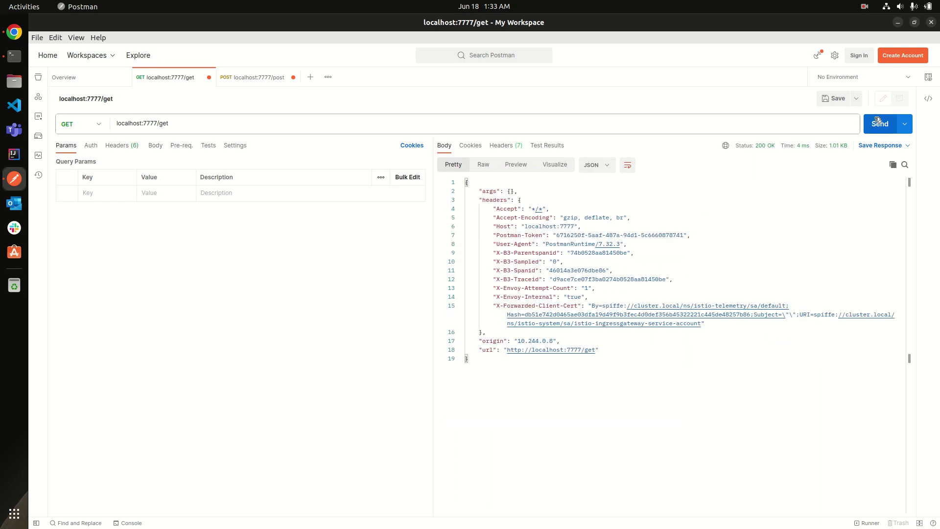
click(878, 123)
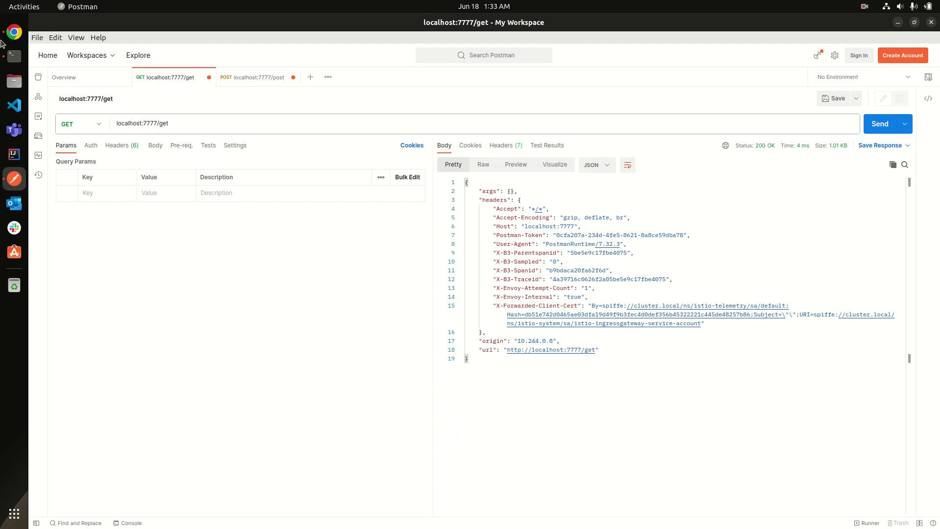
- Browse the list of available metrics on the Prometheus query page
click(13, 34)
click(89, 21)
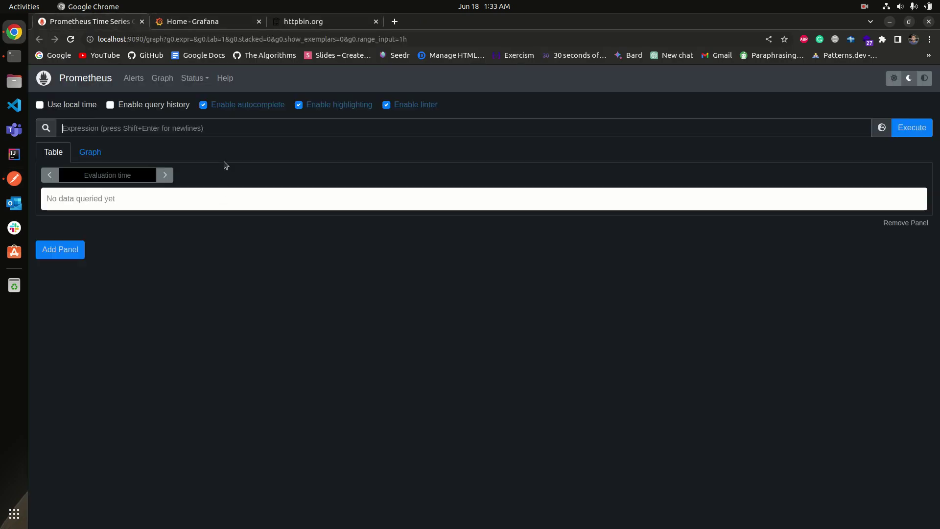
click(881, 128)
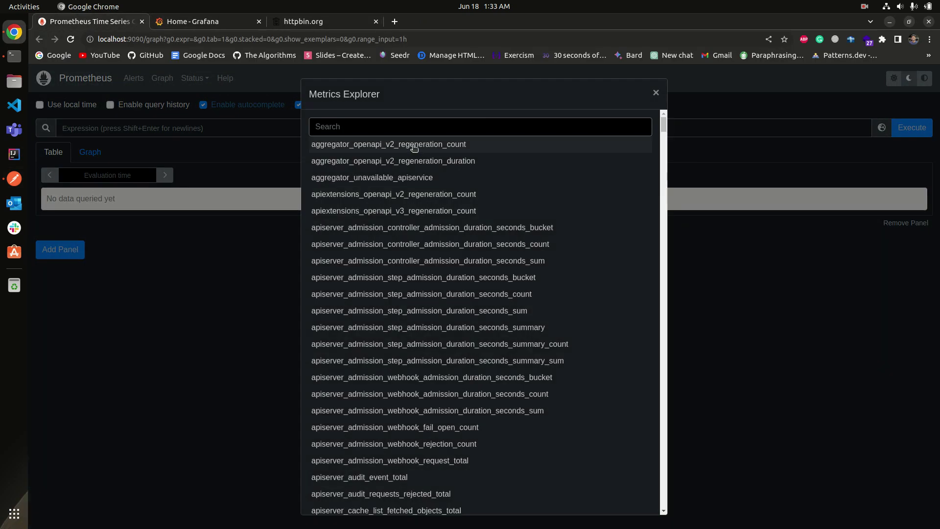
drag(665, 127, 664, 228)
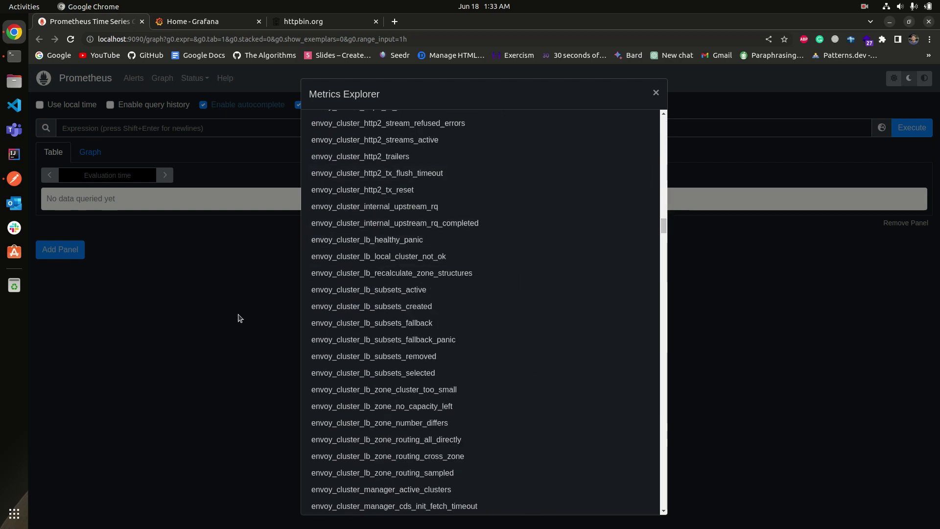
click(218, 345)
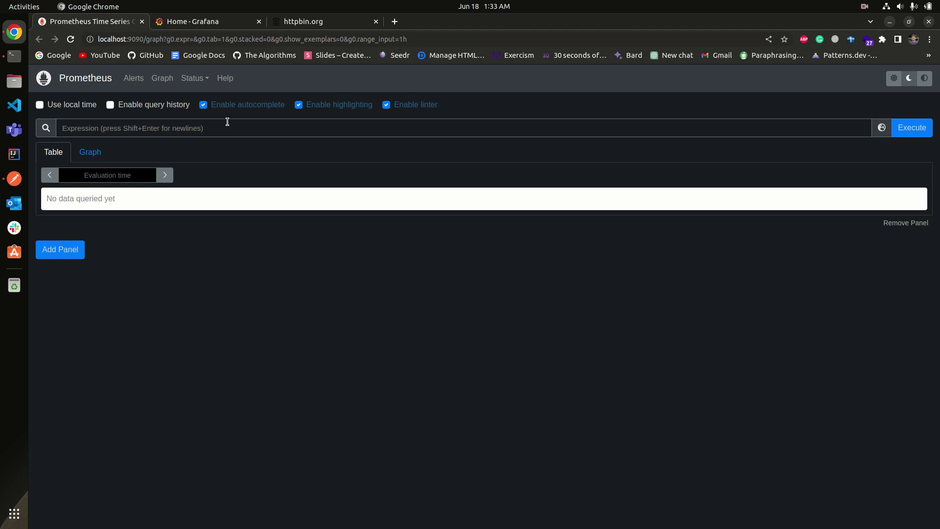
- Run the unfiltered istio_requests_total query and look over its result series
text(istio)
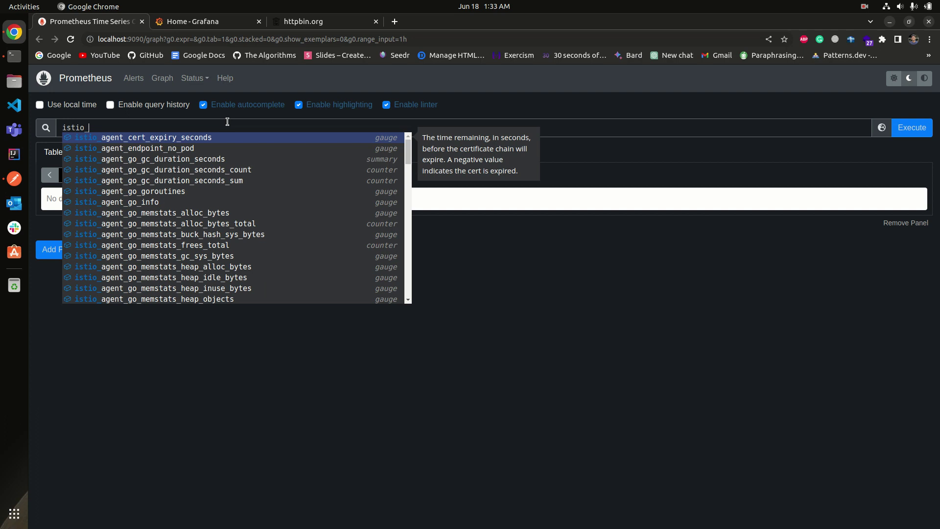
text(_requ)
key(Down)
key(Down)
key(Down)
key(Down)
key(Down)
key(Down)
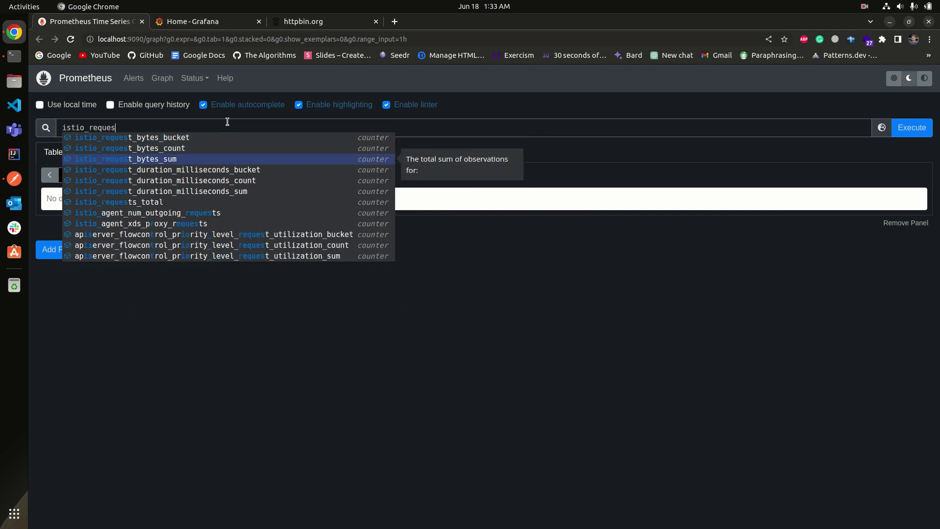
key(Return)
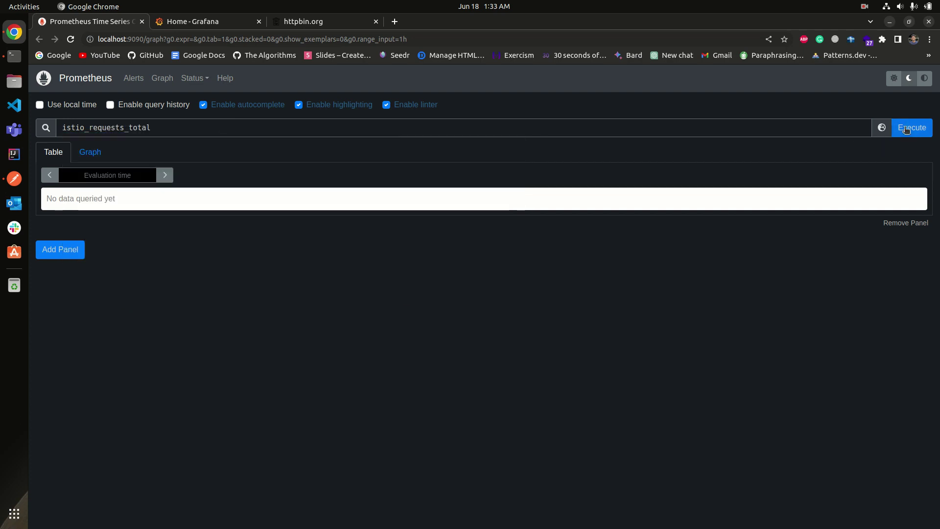
click(911, 129)
drag(164, 194, 371, 195)
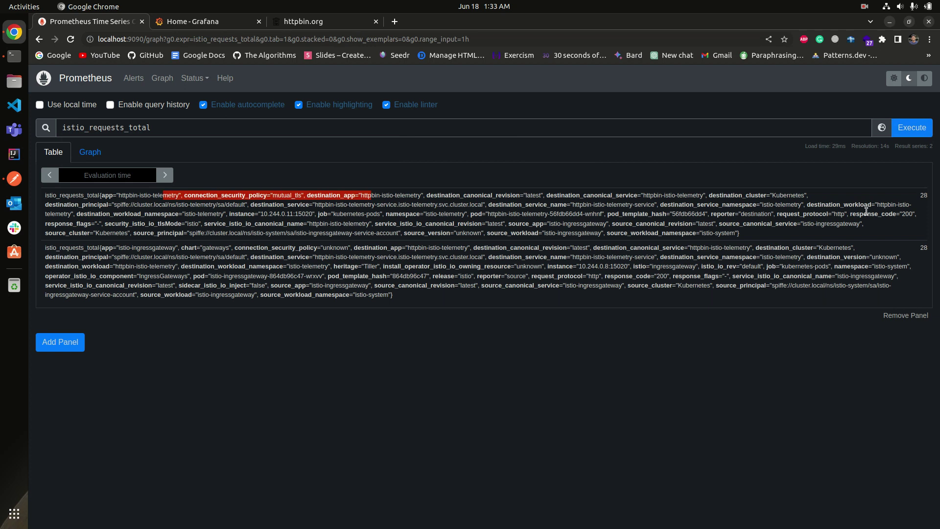
drag(909, 200, 901, 293)
click(857, 249)
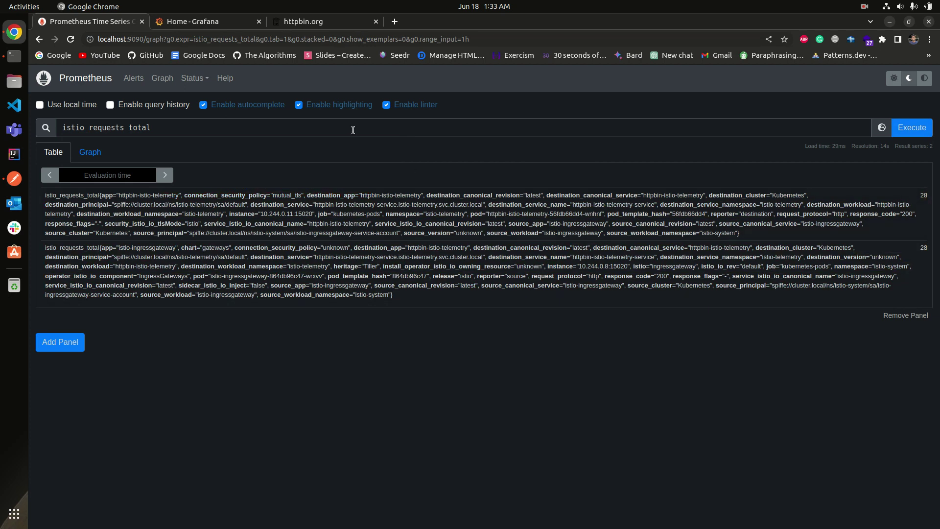
- Add the namespace="istio-telemetry" filter to istio_requests_total and rerun the query
text({des)
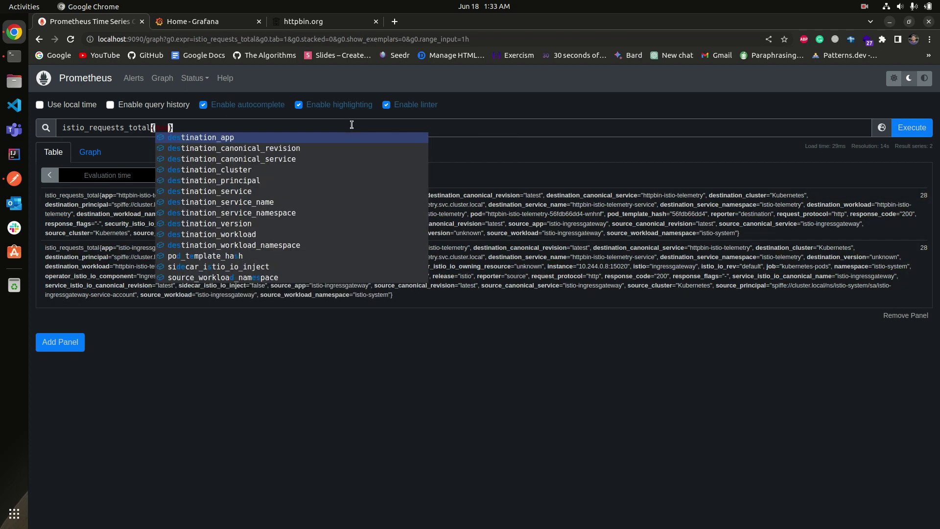
key(BackSpace)
key(BackSpace)
key(BackSpace)
text(n)
key(Return)
text(=)
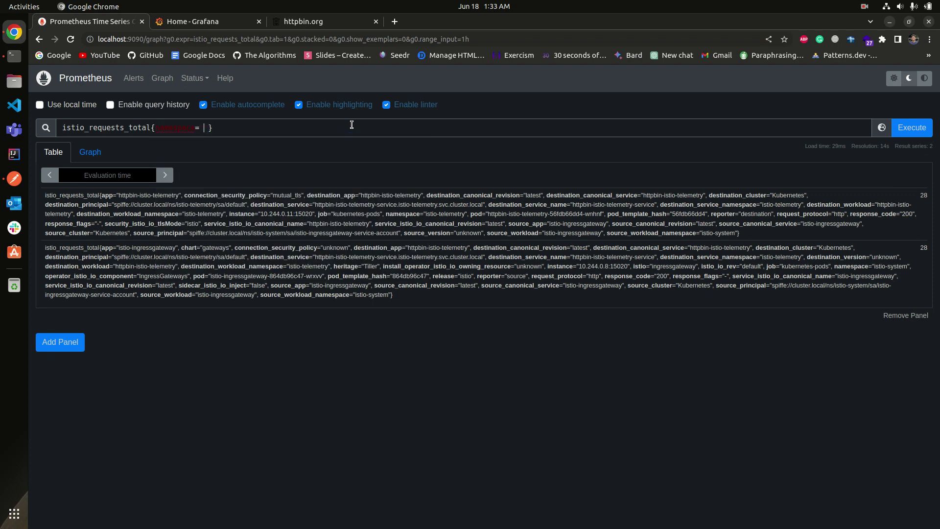
key(Down)
key(Return)
click(910, 132)
- Inspect the single result series valued 28 and select the whole query expression
drag(891, 233, 218, 205)
drag(157, 193, 46, 195)
click(45, 195)
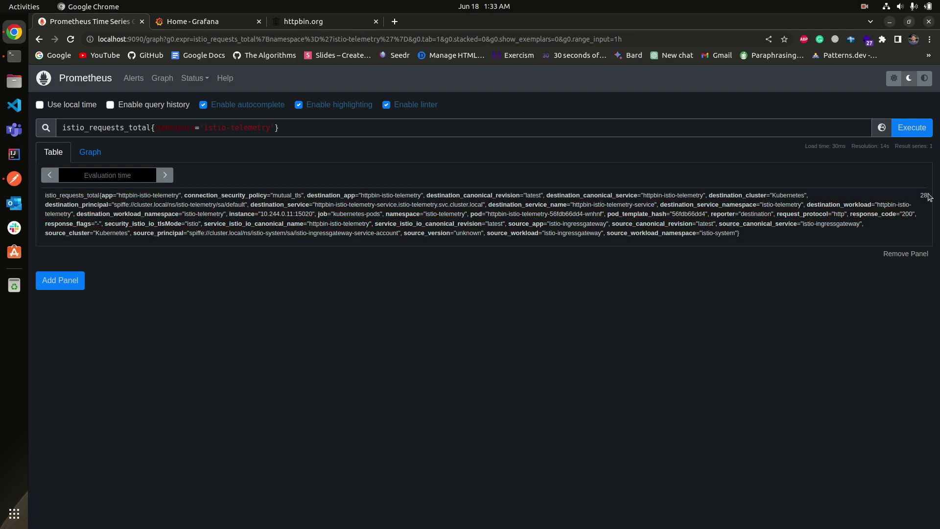
drag(359, 201, 475, 195)
click(459, 224)
drag(318, 127, 54, 124)
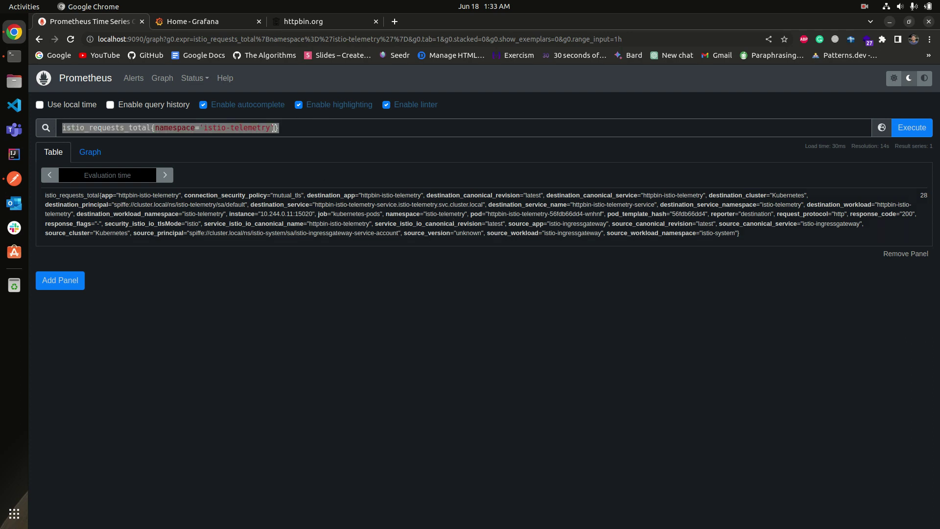
click(311, 128)
key(ctrl+a)
- Run the unfiltered container_memory_working_set_bytes query and scroll through its results
text(container)
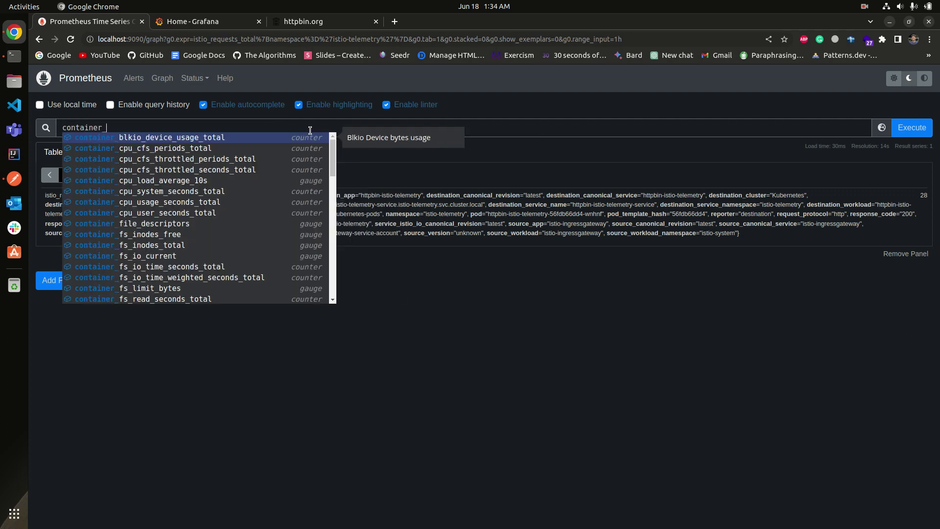
text(_memo)
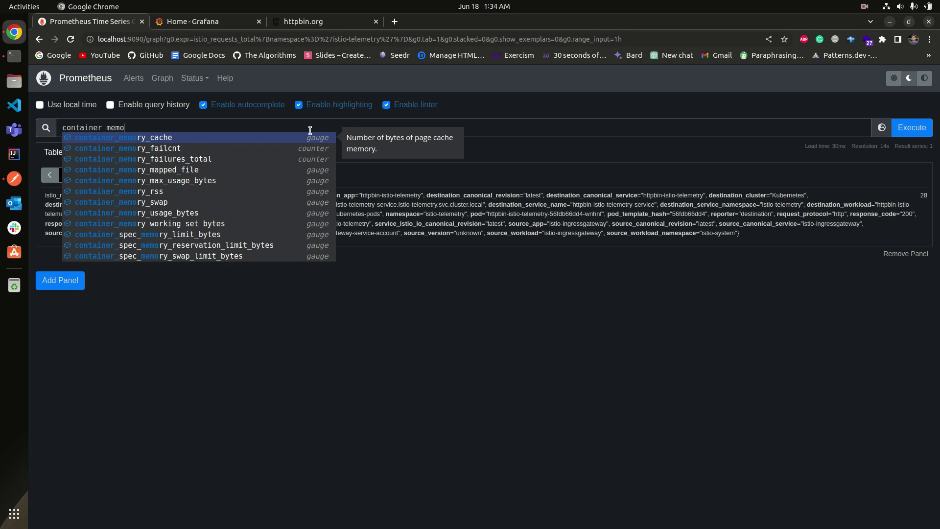
key(Down)
key(Down)
key(Down)
key(Down)
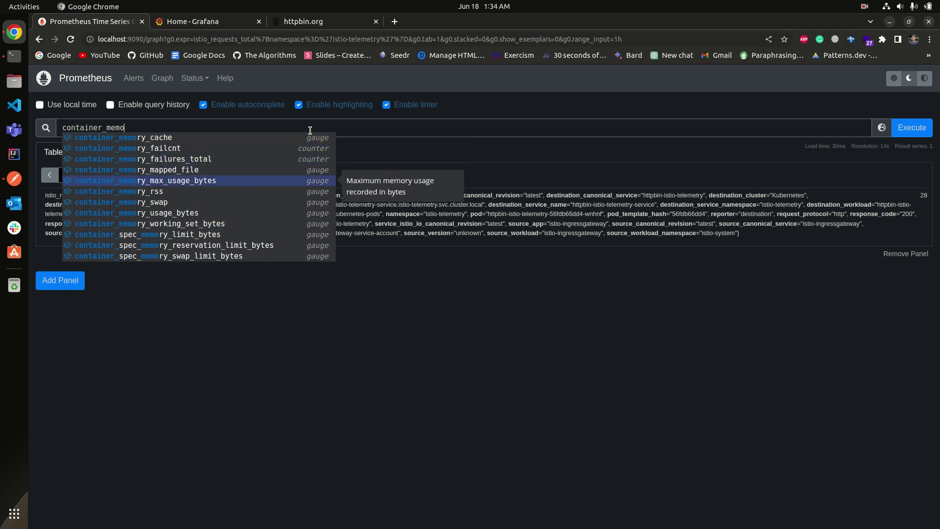
key(Down)
key(Down)
key(Down)
key(Down)
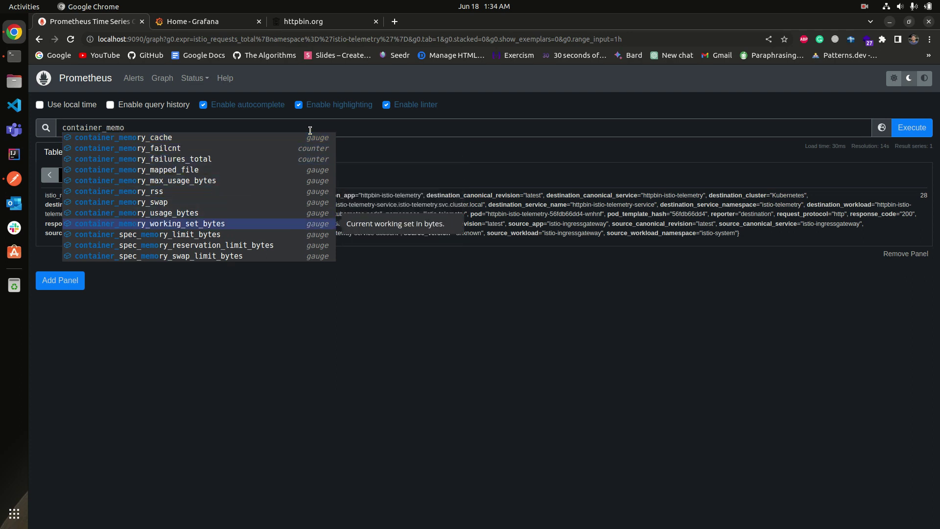
key(Return)
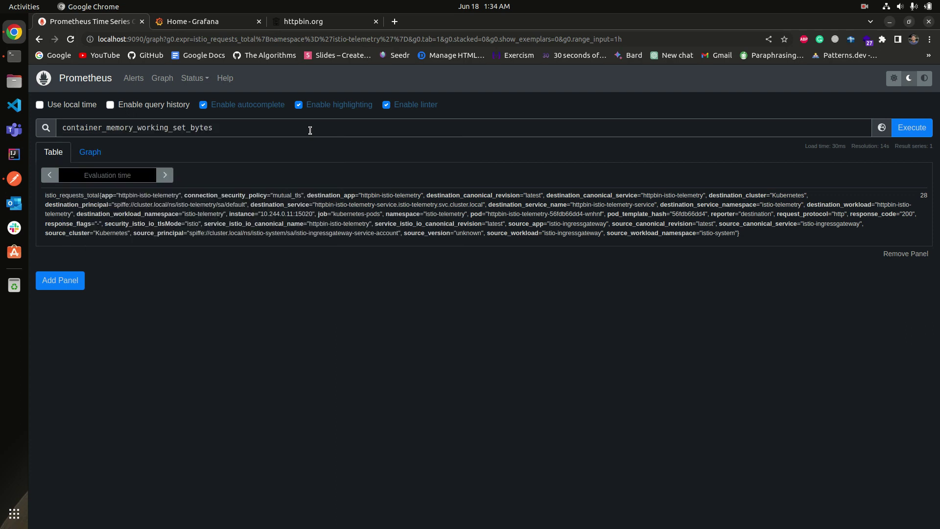
click(906, 131)
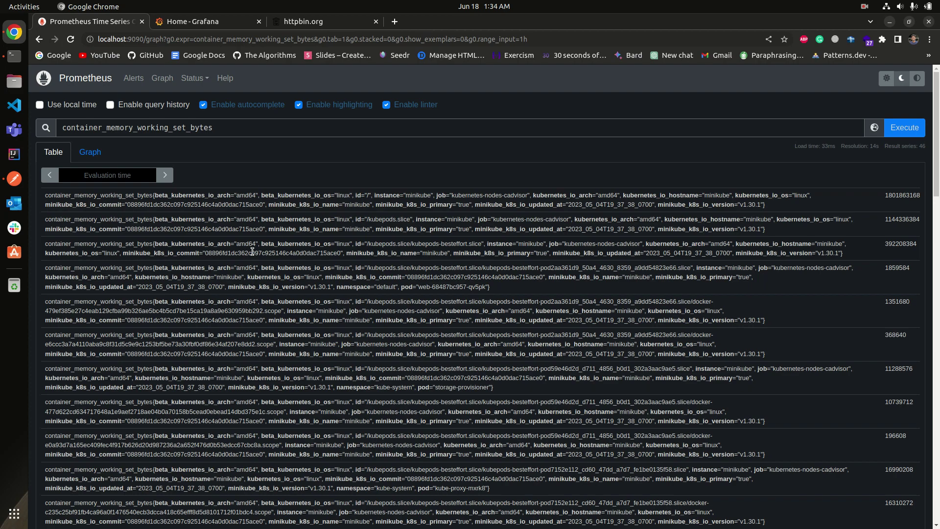
scroll(319, 280, down, 8)
scroll(319, 279, up, 8)
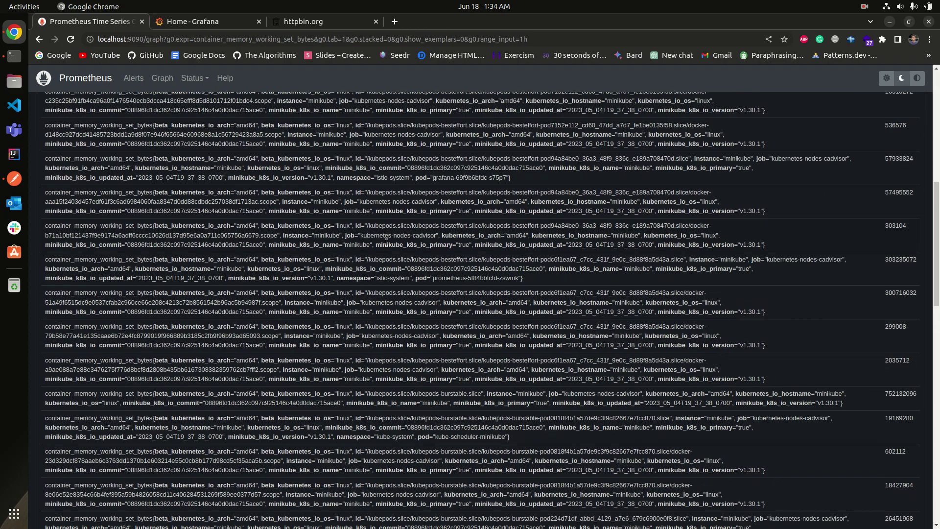
scroll(336, 250, up, 2)
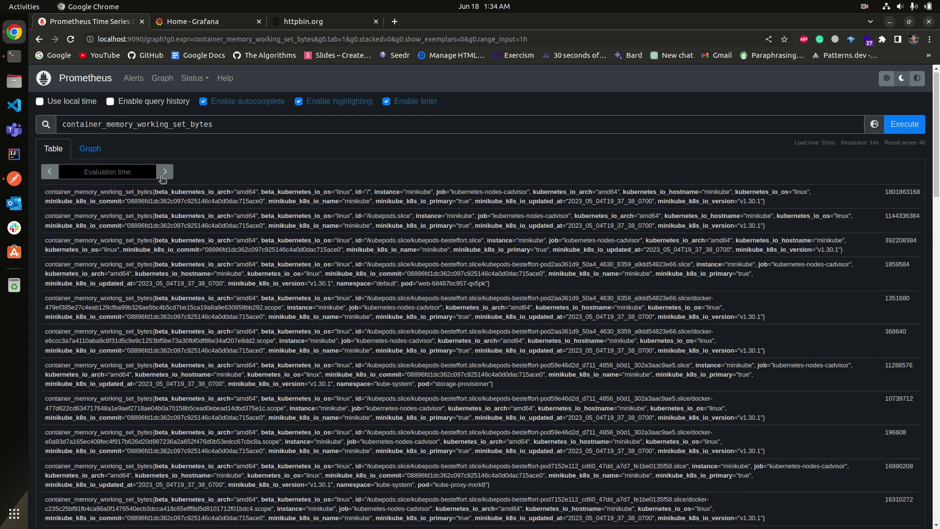
- Filter the memory query to namespace istio-telemetry, then select the 82472960 value and query text
text({namespace=")
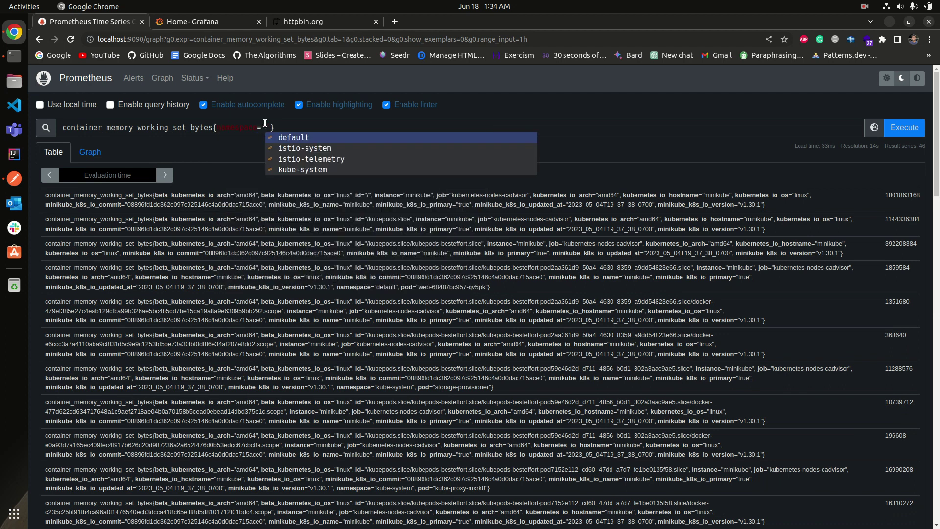
key(Down)
key(Down)
key(Return)
click(903, 128)
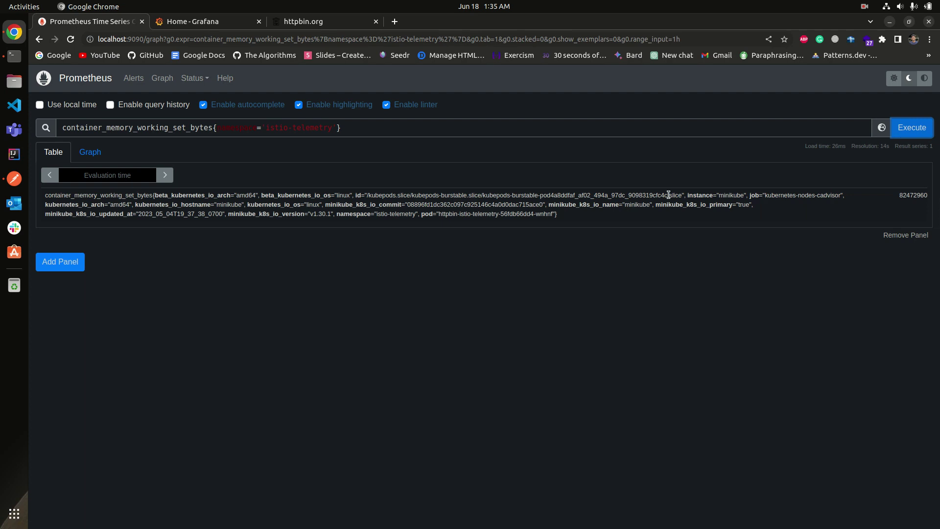
drag(899, 196, 921, 195)
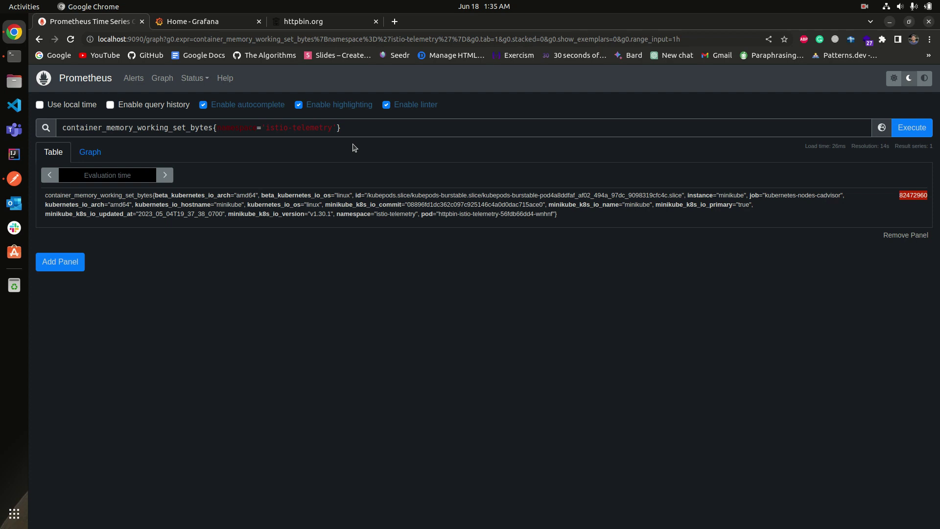
drag(355, 129, 45, 119)
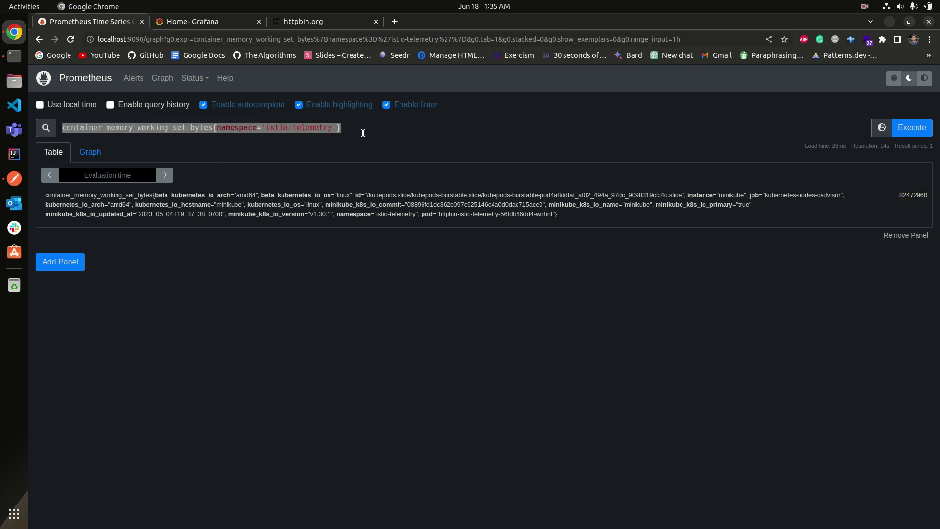
- Resend the Postman GET request to localhost:7777/get three times, then return to the Prometheus query
click(14, 178)
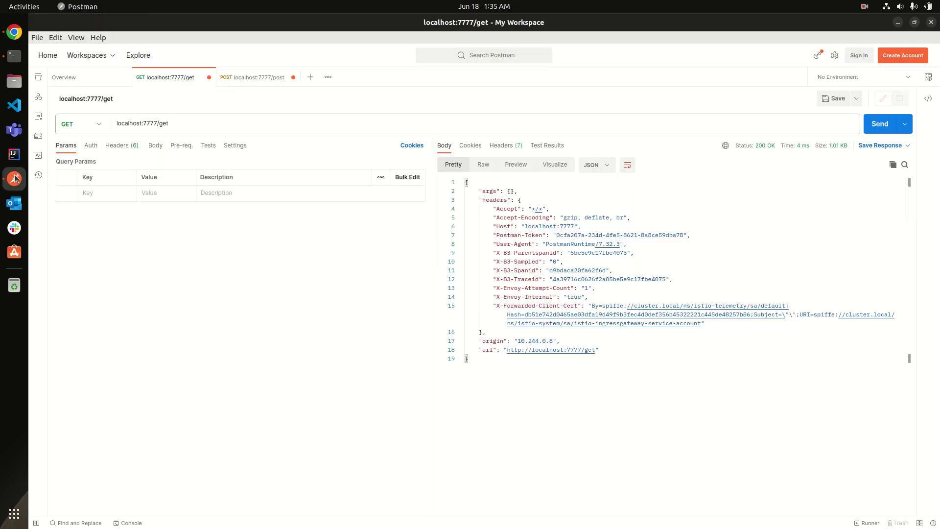
click(879, 127)
click(879, 126)
click(879, 127)
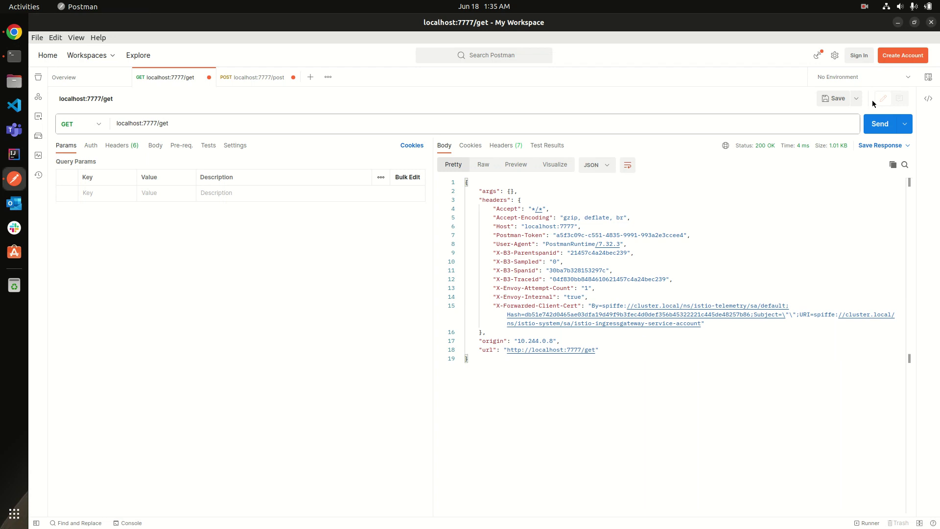
click(898, 22)
triple_click(396, 130)
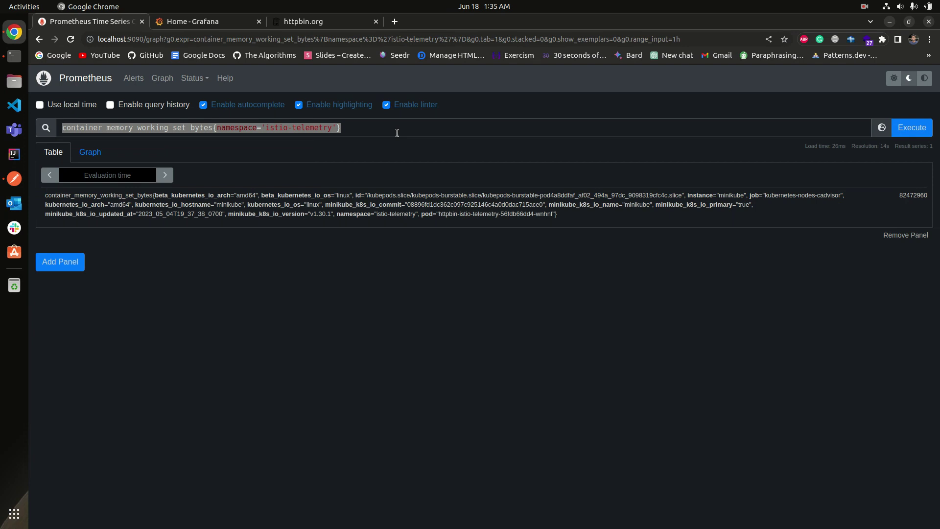
- Wrap the istio-telemetry memory query in sum() and run it
text(sum)
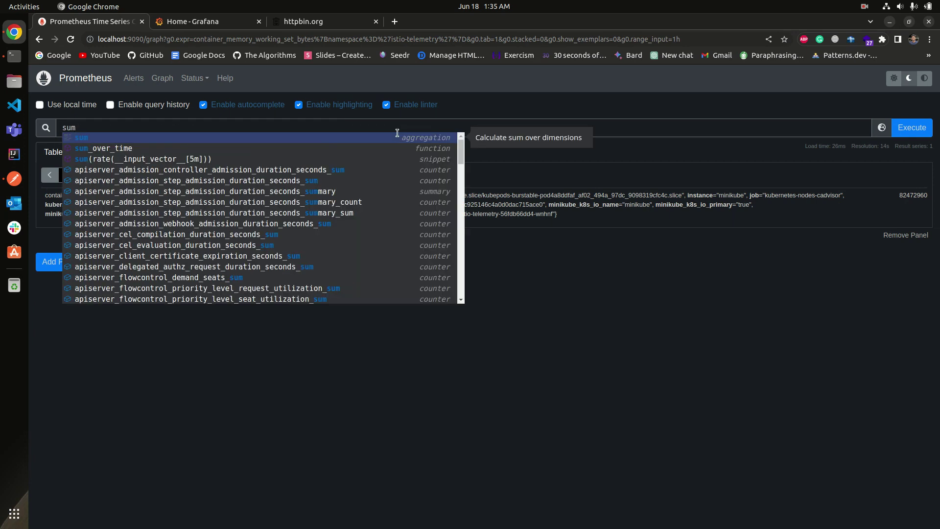
text(()
text(container_memory_working_set_bytes{namespace="istio-telemetry"})
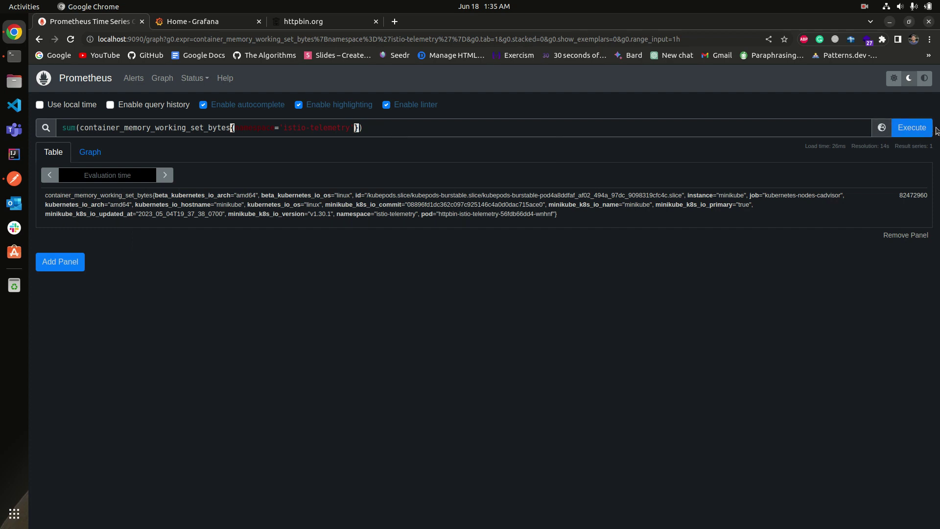
click(919, 127)
drag(225, 196, 378, 195)
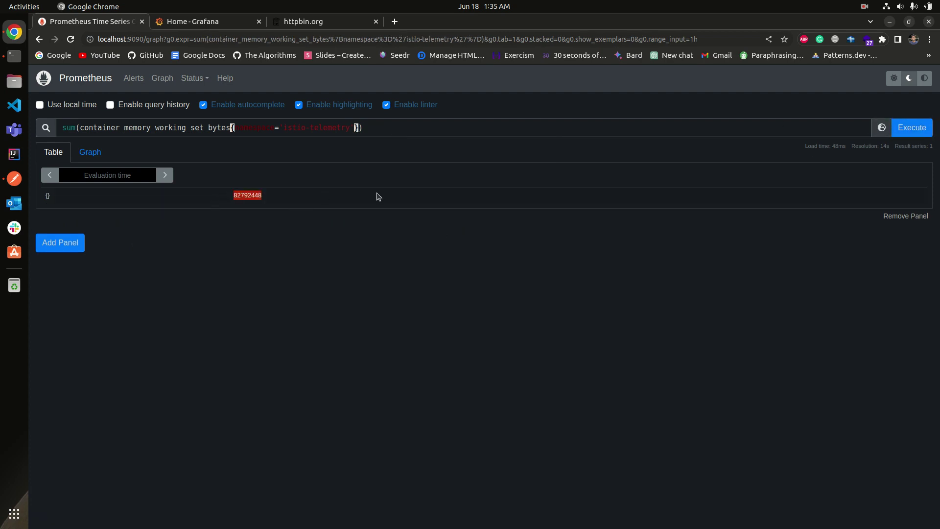
click(294, 210)
- Group the sum by (pod), run it, and select the full per-pod query
click(425, 127)
text(by (pod)
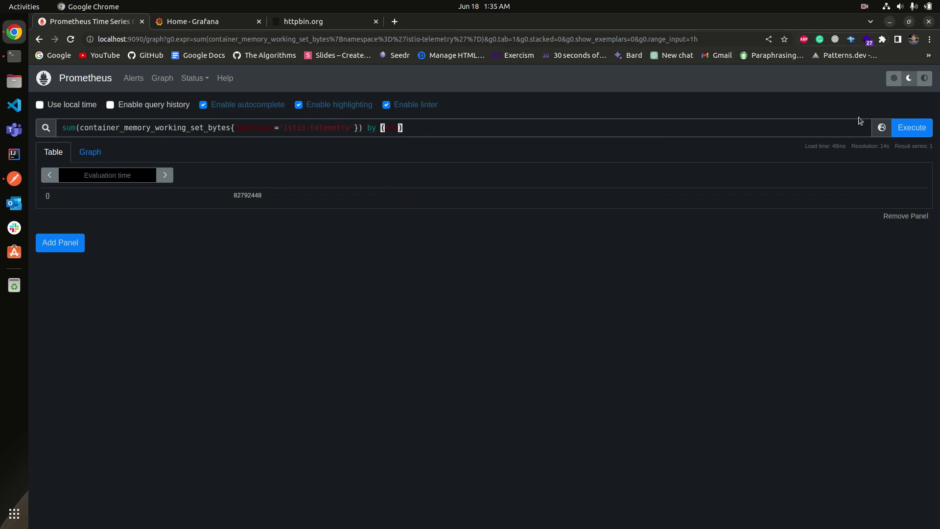
click(911, 128)
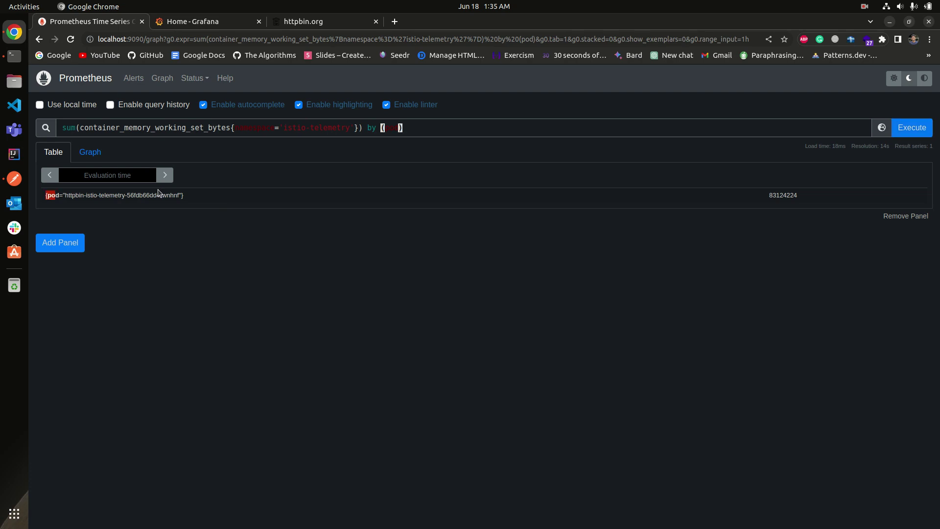
triple_click(203, 195)
click(231, 195)
triple_click(428, 127)
key(ctrl+c)
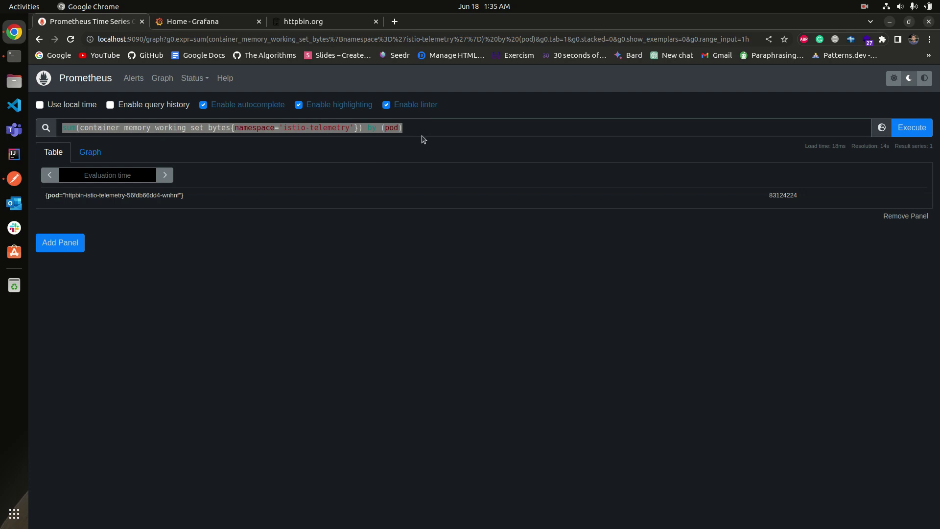
- Create a new Grafana dashboard and add a new panel to it
click(204, 22)
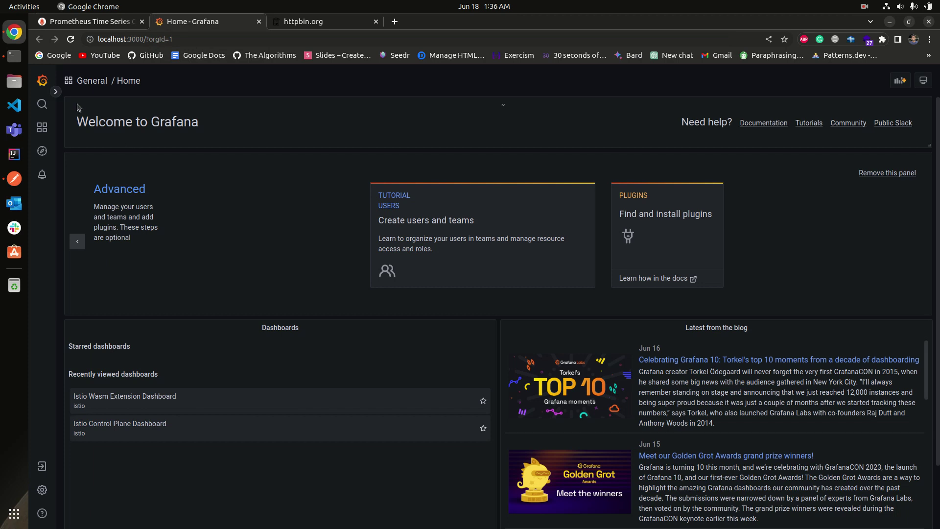
mouse_move(42, 127)
click(87, 127)
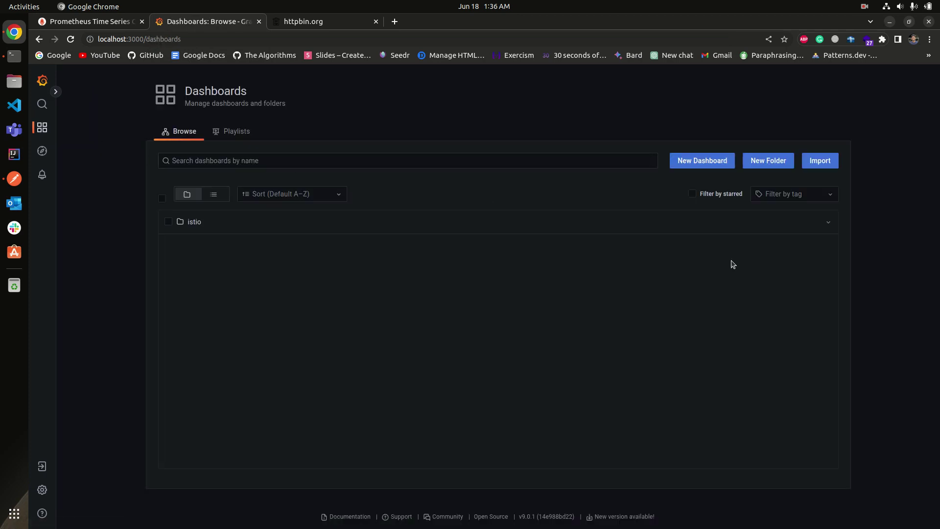
click(711, 163)
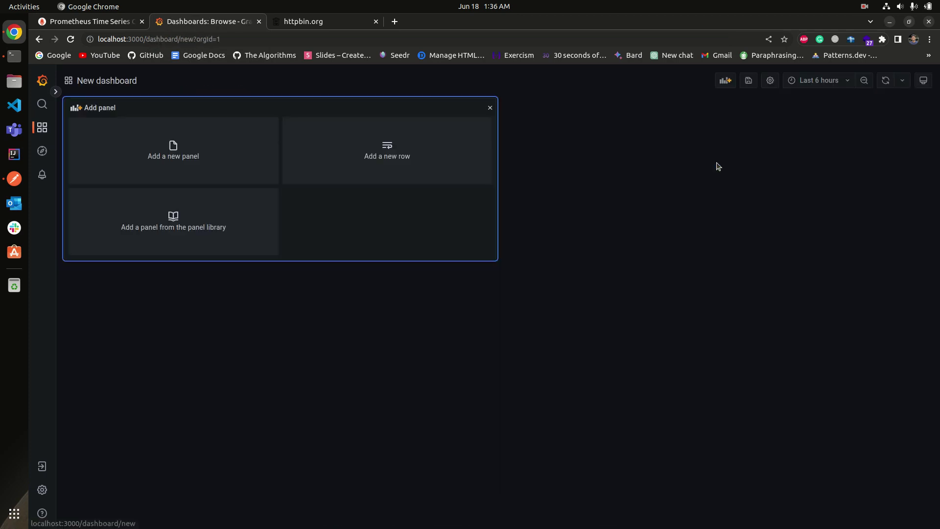
click(210, 149)
- Title the panel 'CPU memory' and graph the pasted per-pod memory query
click(386, 128)
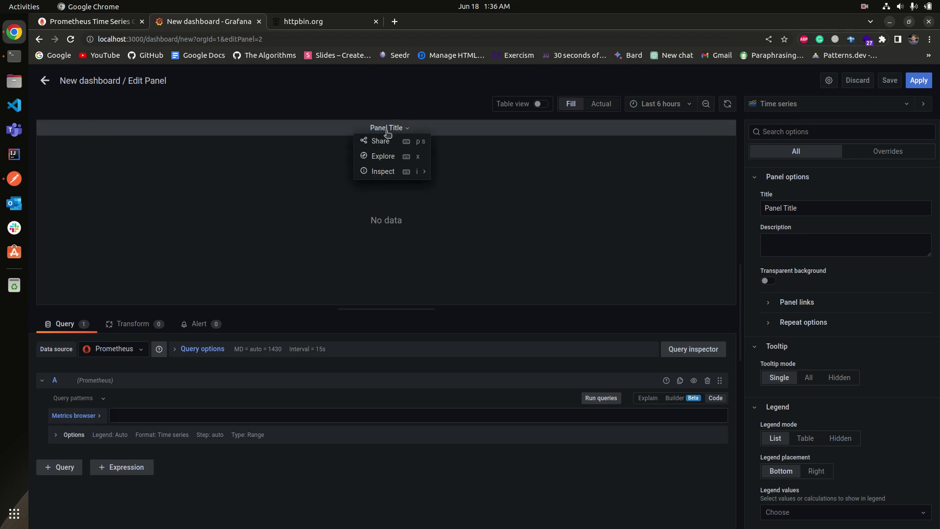
click(818, 207)
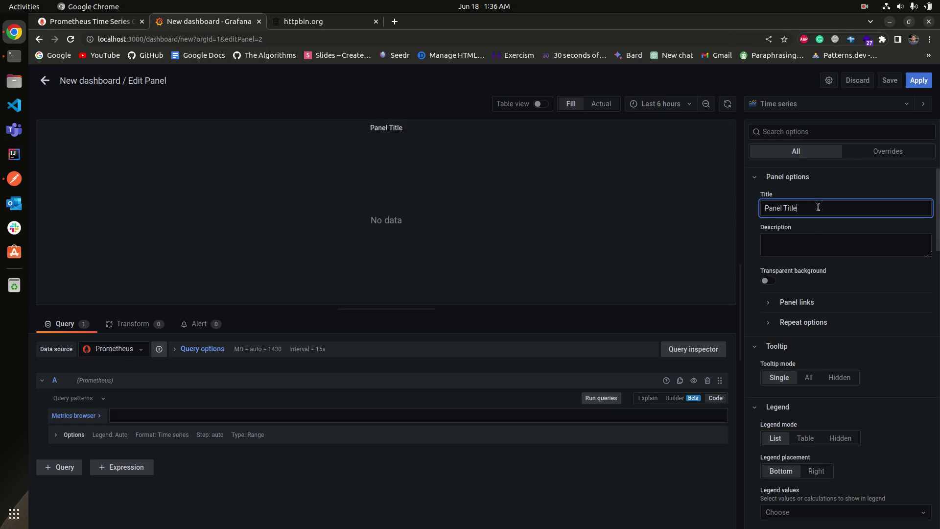
key(ctrl+a)
text(CP)
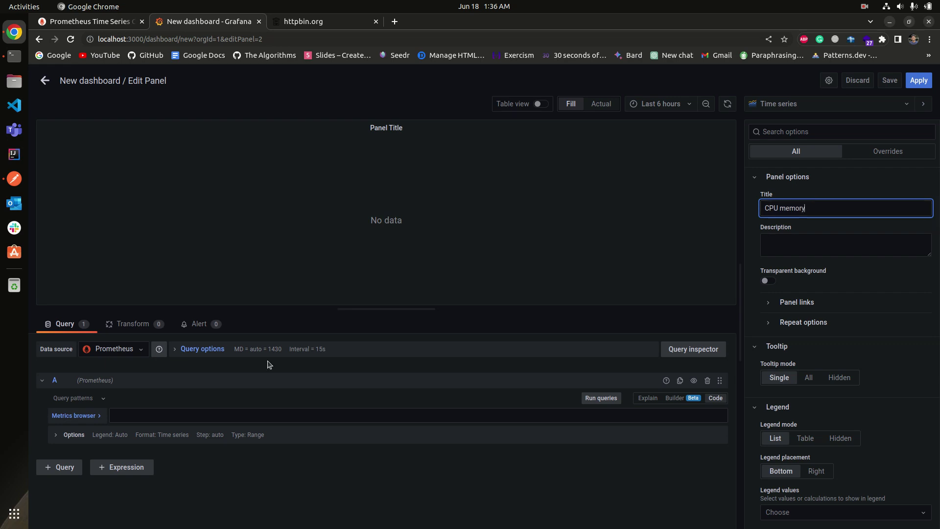
click(621, 416)
key(ctrl+v)
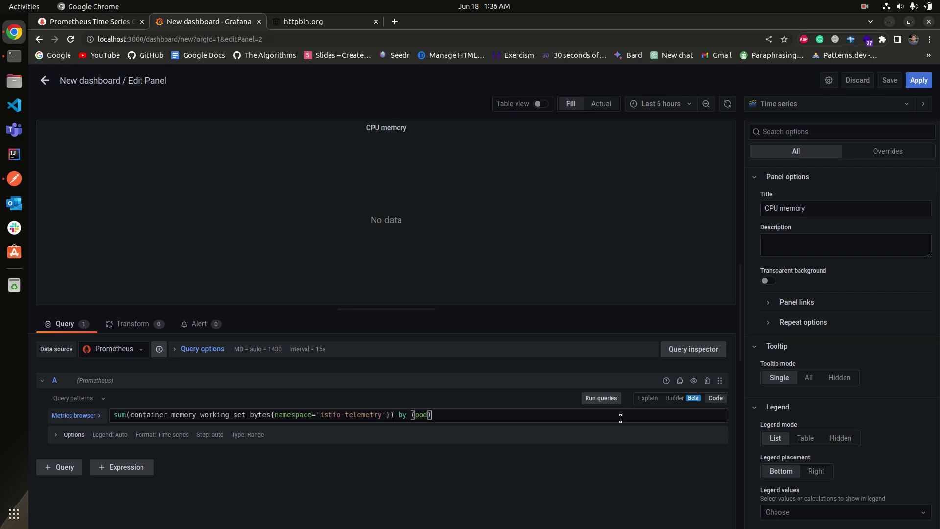
click(597, 400)
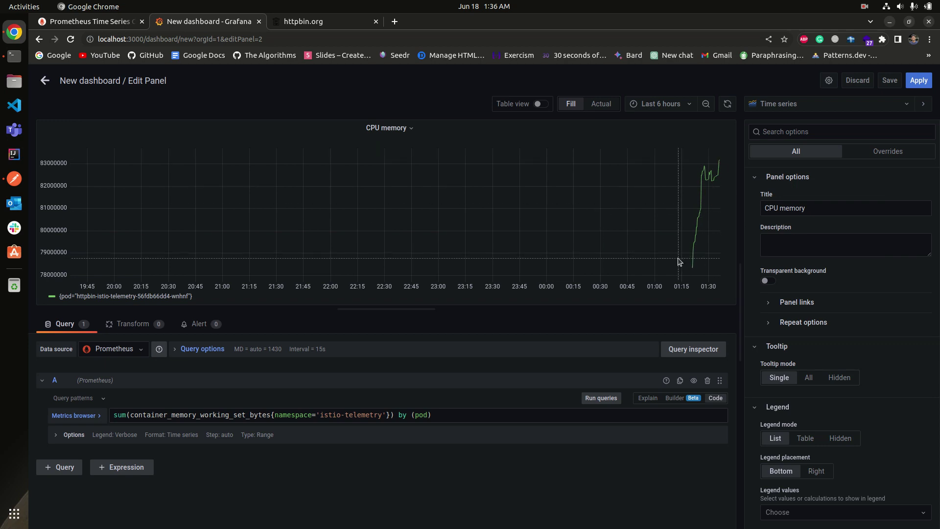
- Set a custom {{pod}} legend, rerun the query, and zoom the graph to 01:07–01:36
click(123, 437)
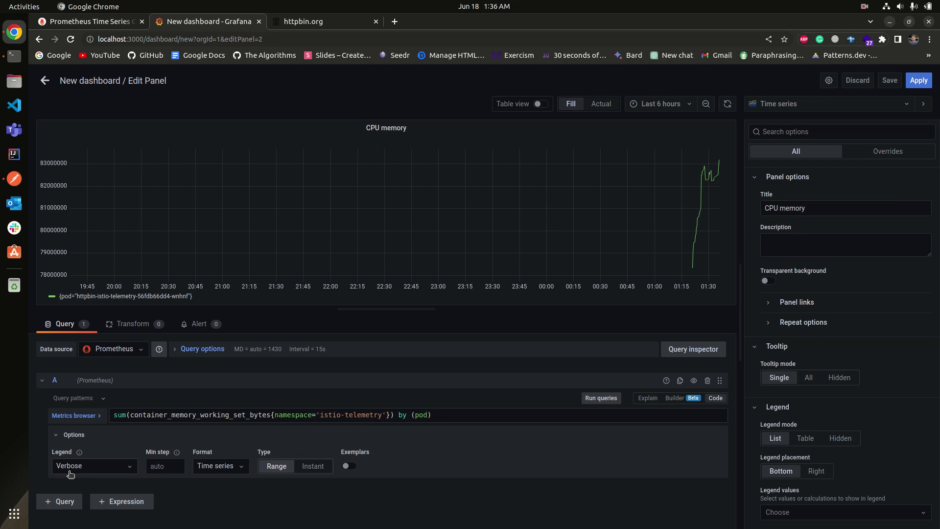
click(88, 471)
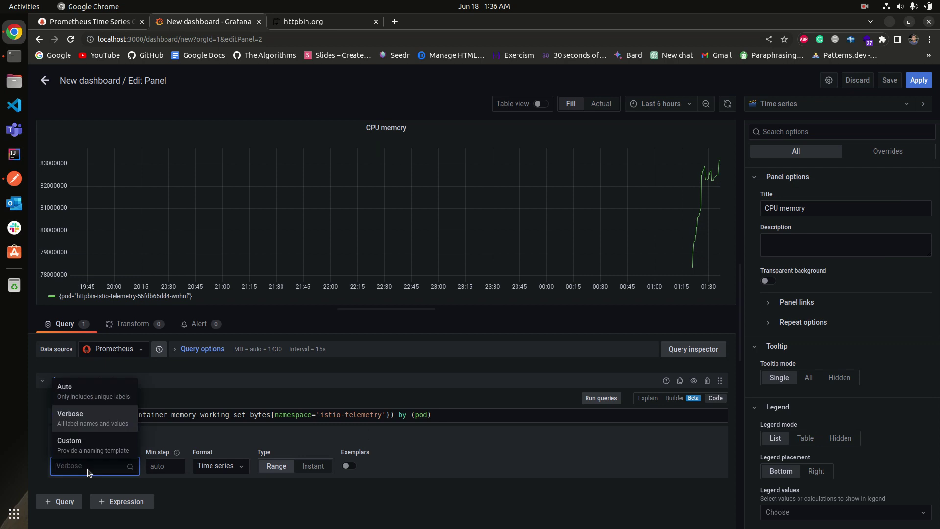
click(106, 447)
double_click(88, 466)
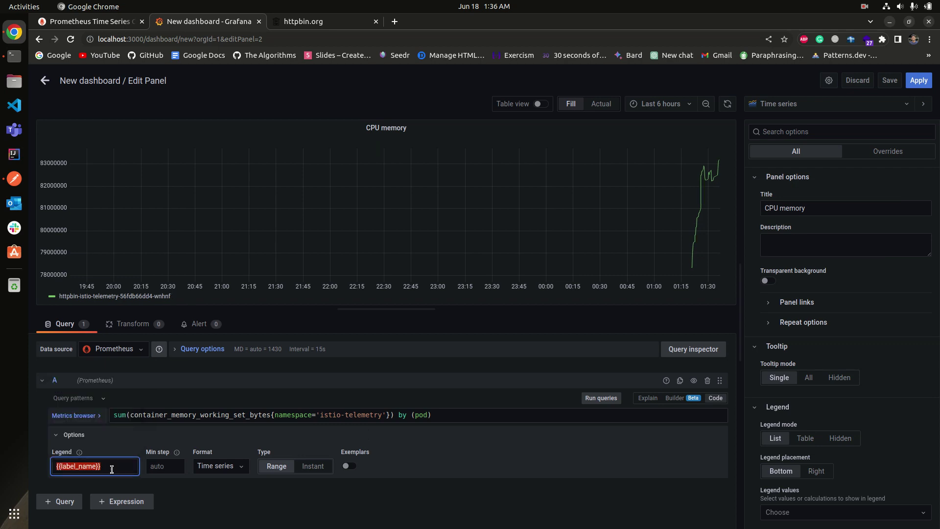
text(pod)
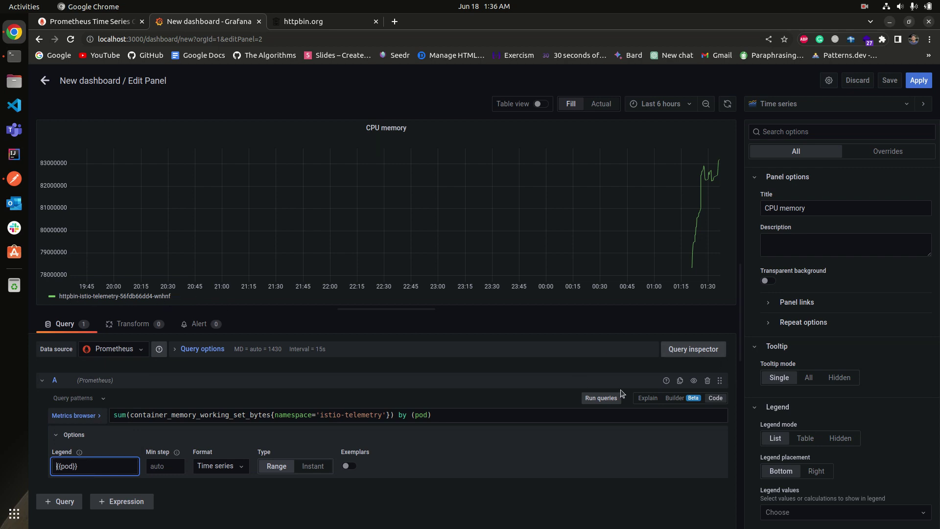
click(610, 399)
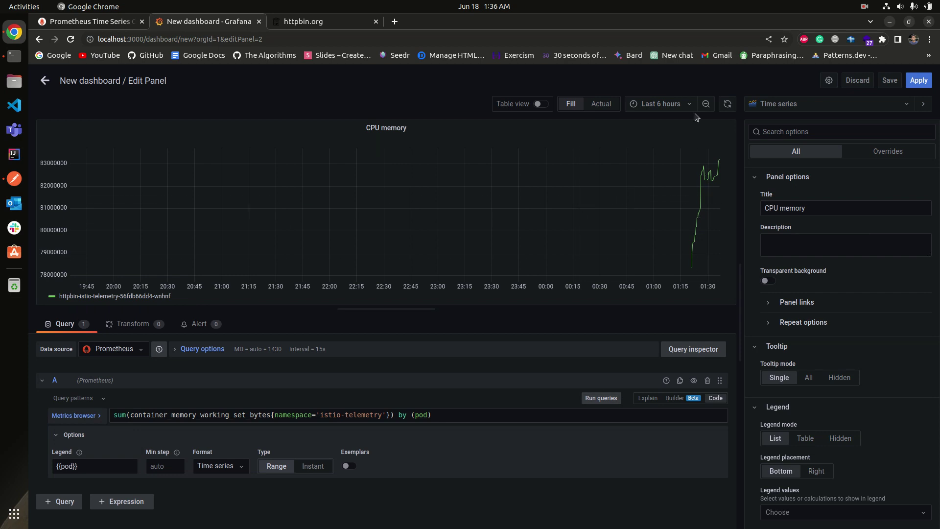
drag(668, 148, 720, 154)
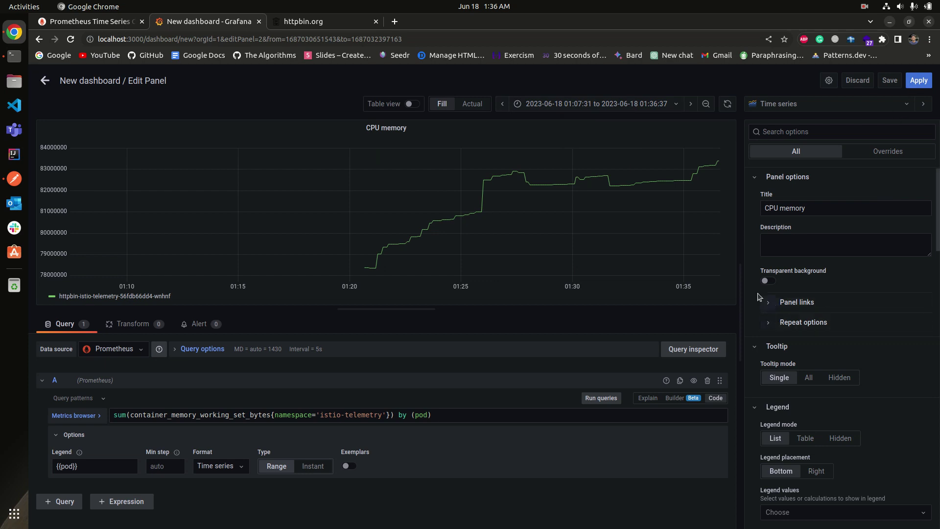
- Save the new dashboard and widen the CPU memory panel to full width
click(889, 79)
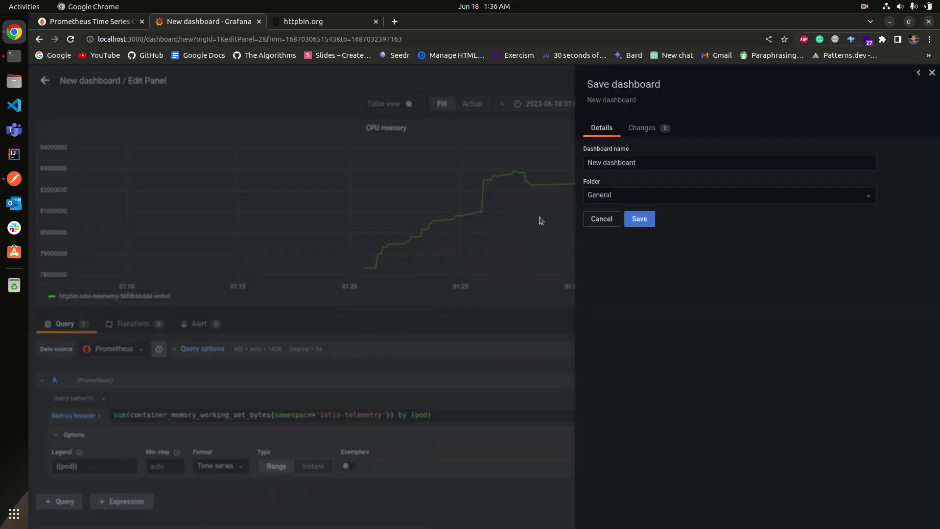
click(639, 216)
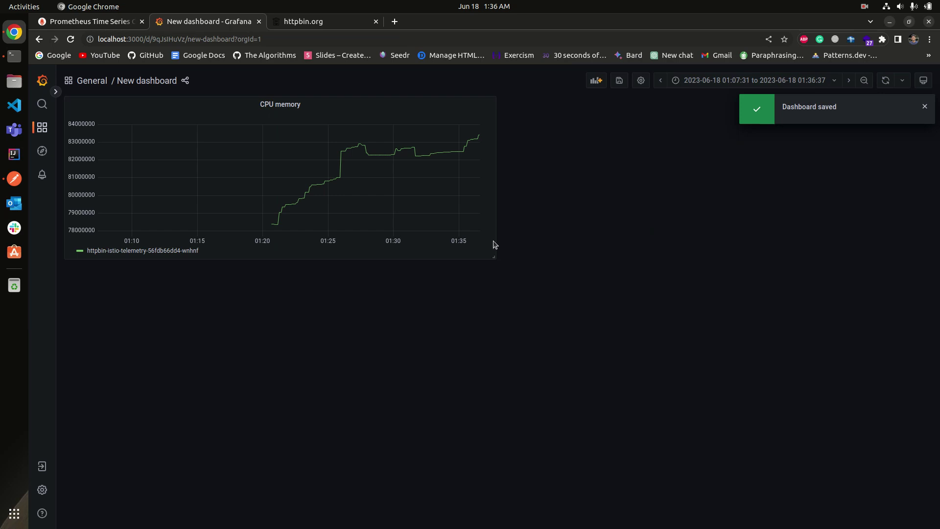
drag(501, 255, 927, 252)
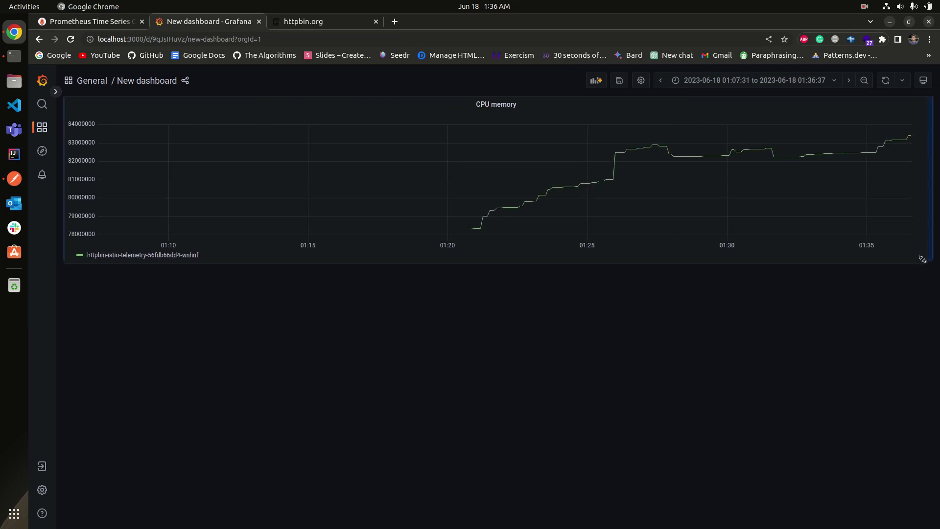
- Try the last 5 minutes, 12 hours and 1 hour ranges, settling on last 30 minutes
click(795, 81)
click(814, 125)
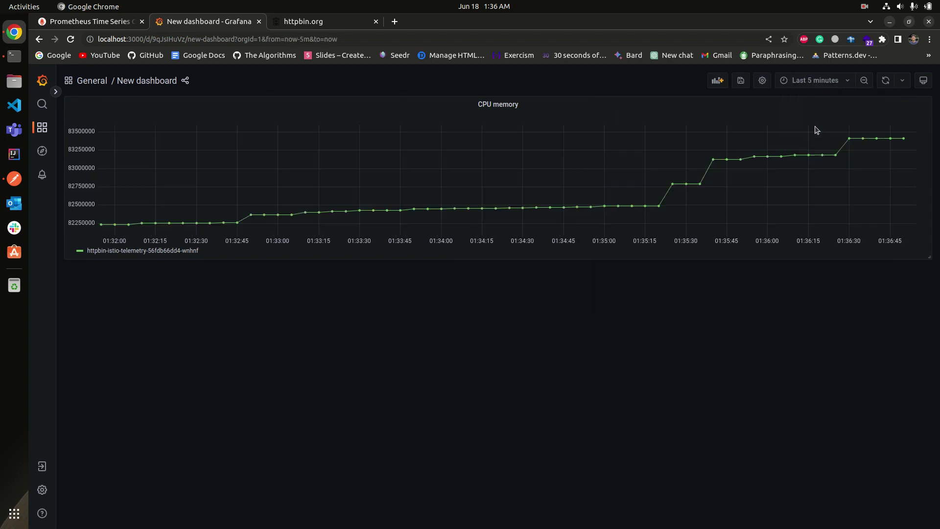
click(790, 81)
click(807, 230)
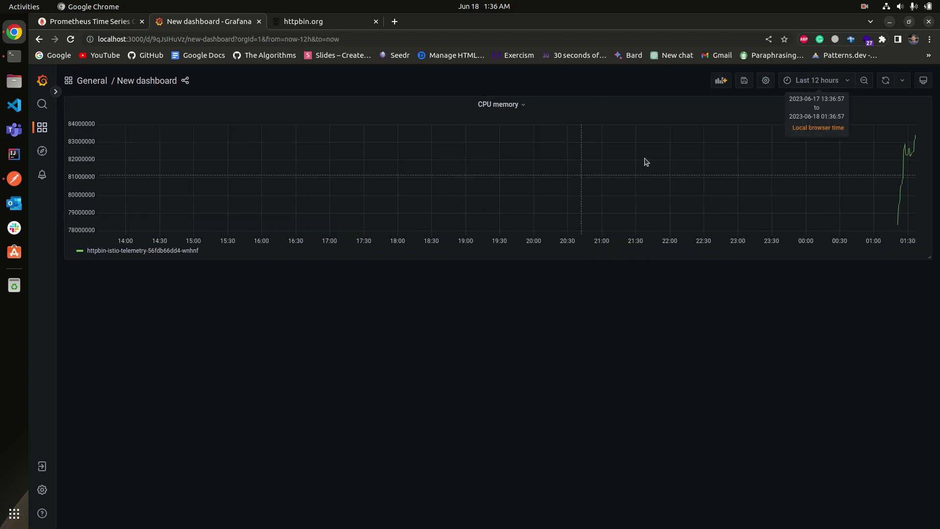
click(824, 80)
click(830, 174)
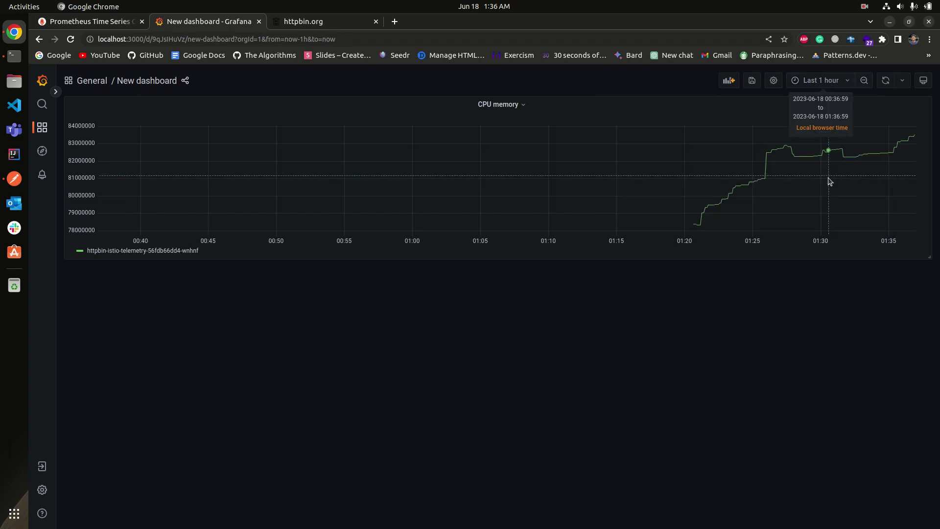
click(826, 80)
click(835, 157)
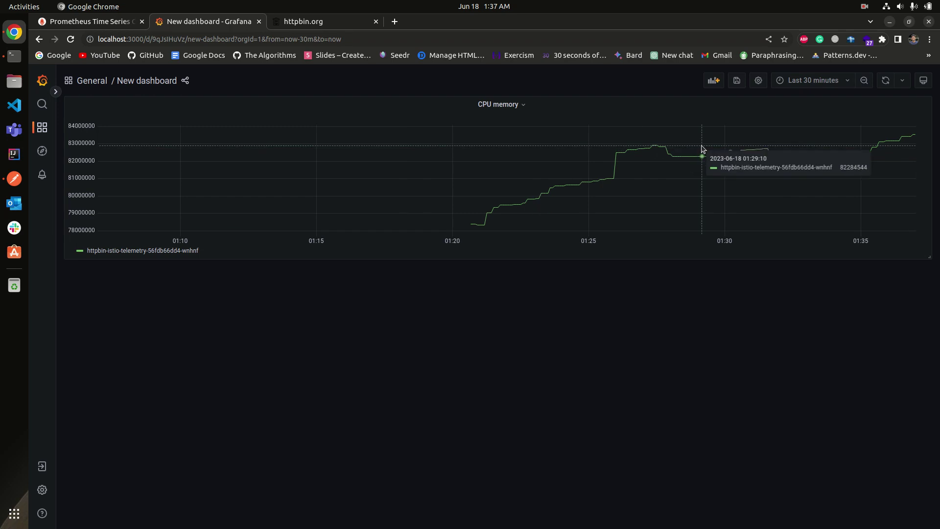
click(109, 22)
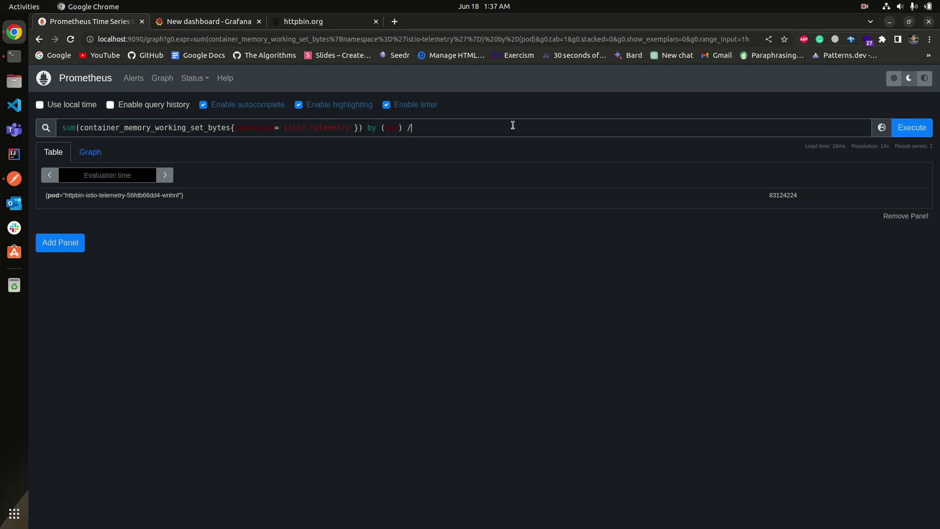
- Divide the per-pod memory sum by 1024 twice, giving 79.4609375, and copy the query
text(1024)
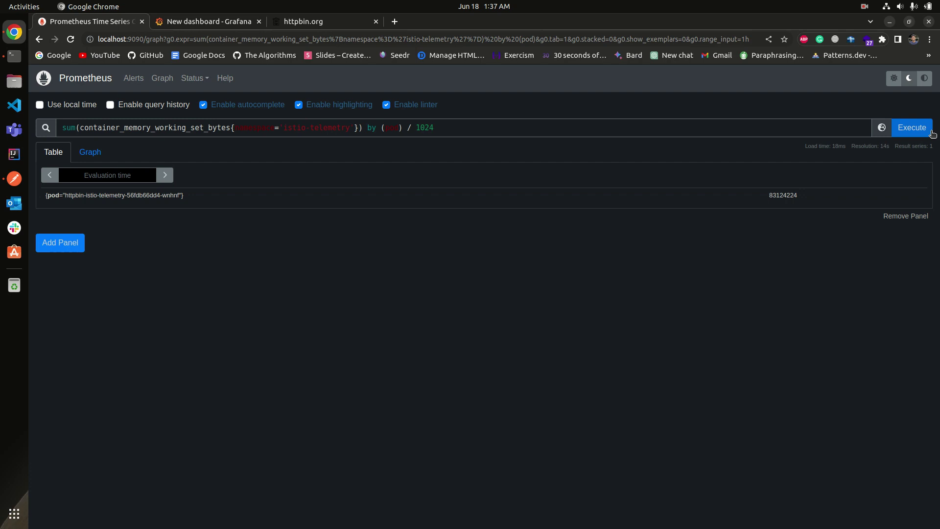
click(911, 127)
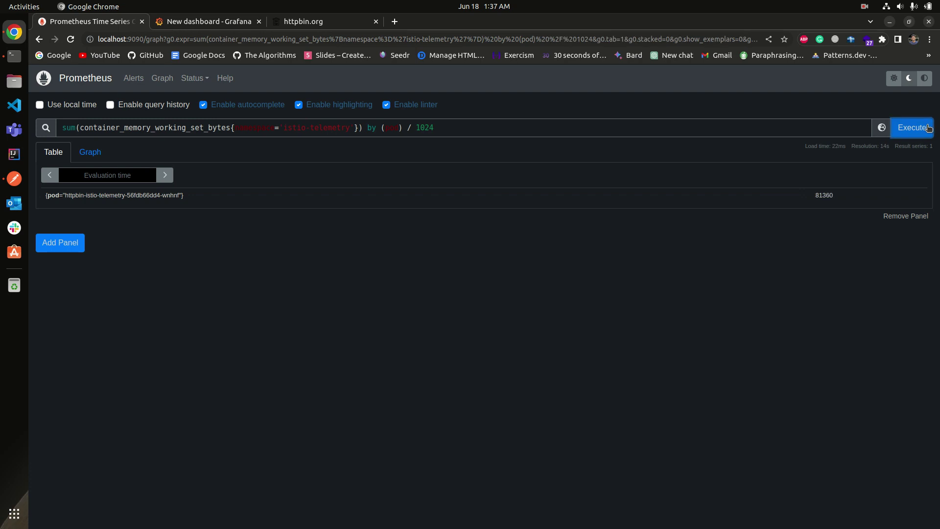
triple_click(607, 127)
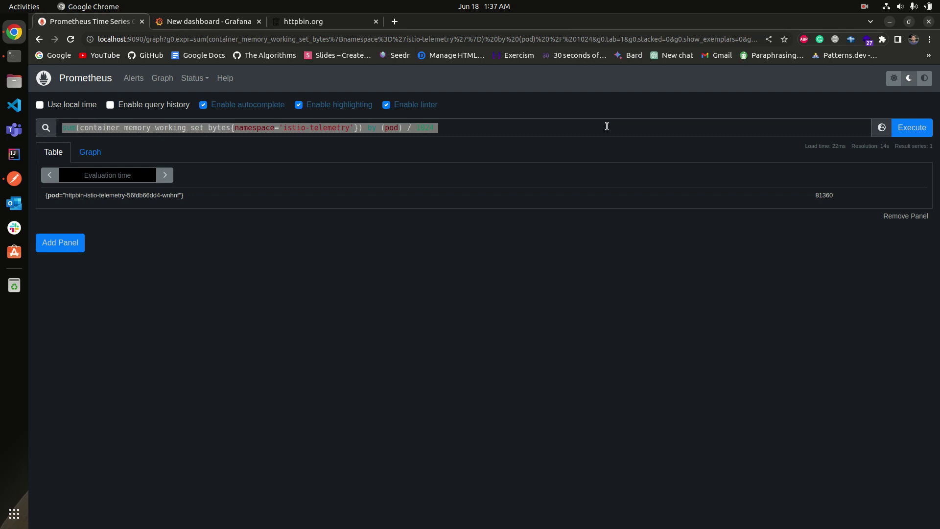
key(ctrl+x)
text(()
key(ctrl+v)
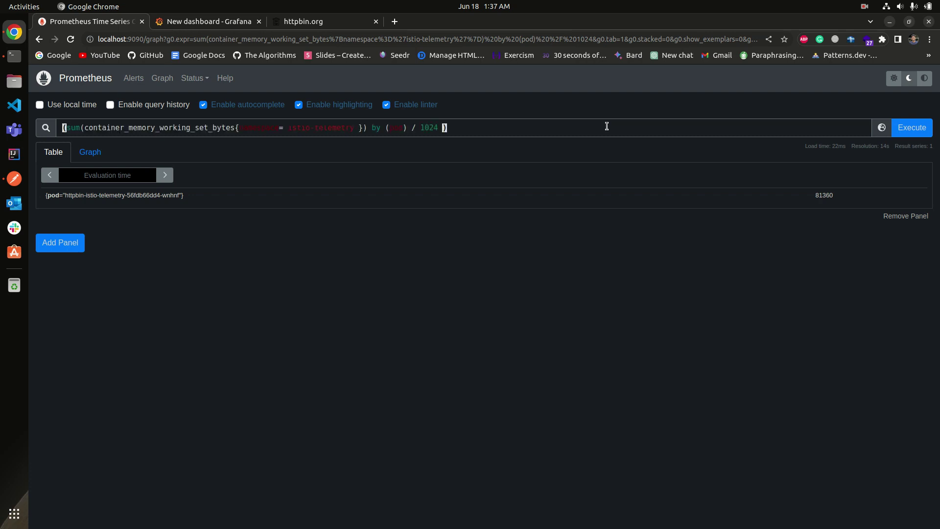
text(/1024)
click(904, 128)
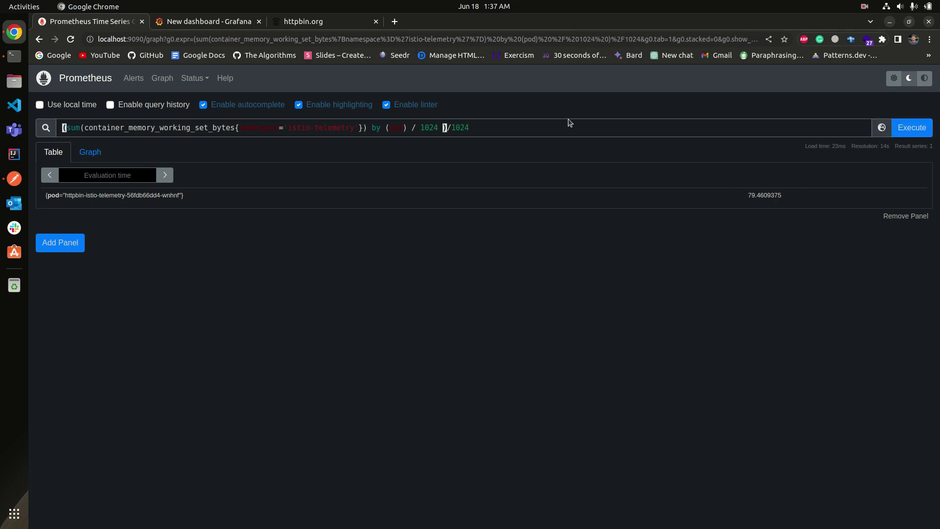
key(ctrl+a)
- Replace the CPU memory panel's query with the twice-divided version, apply it, and return to Prometheus
click(184, 22)
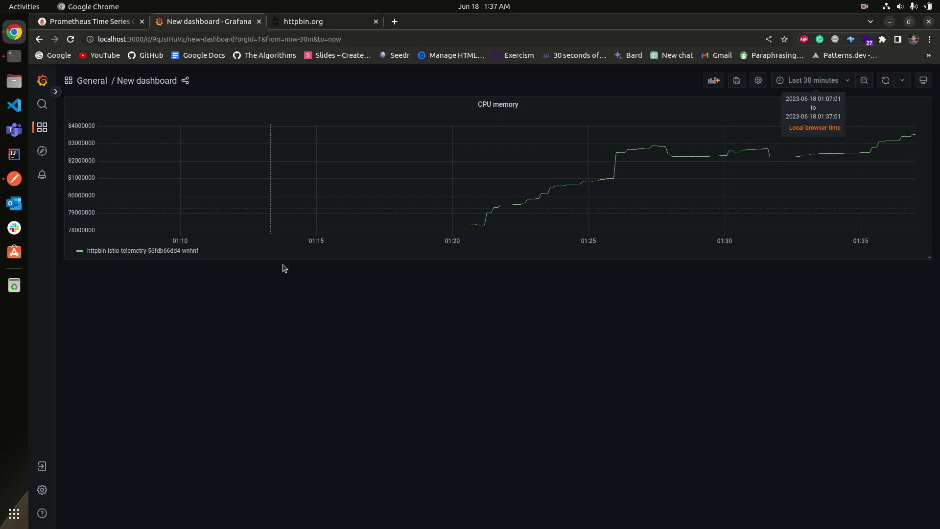
click(498, 104)
mouse_move(513, 179)
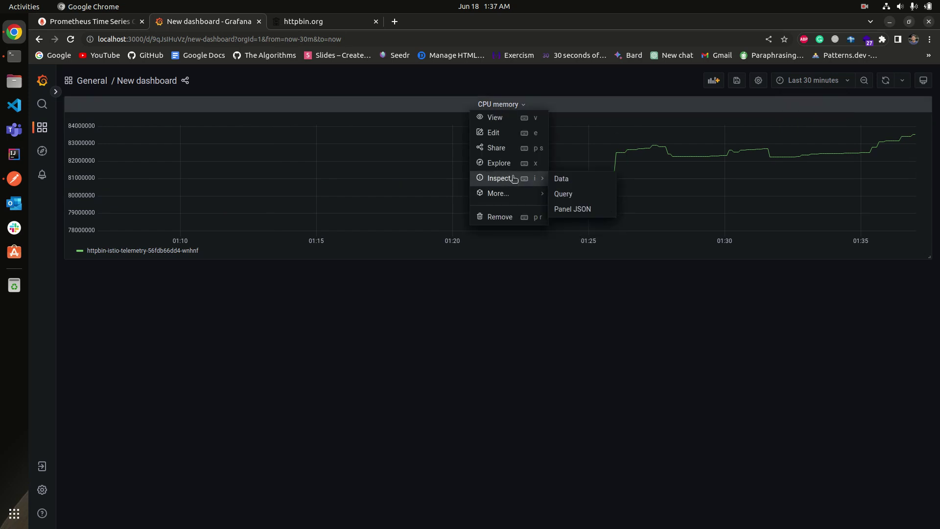
click(511, 133)
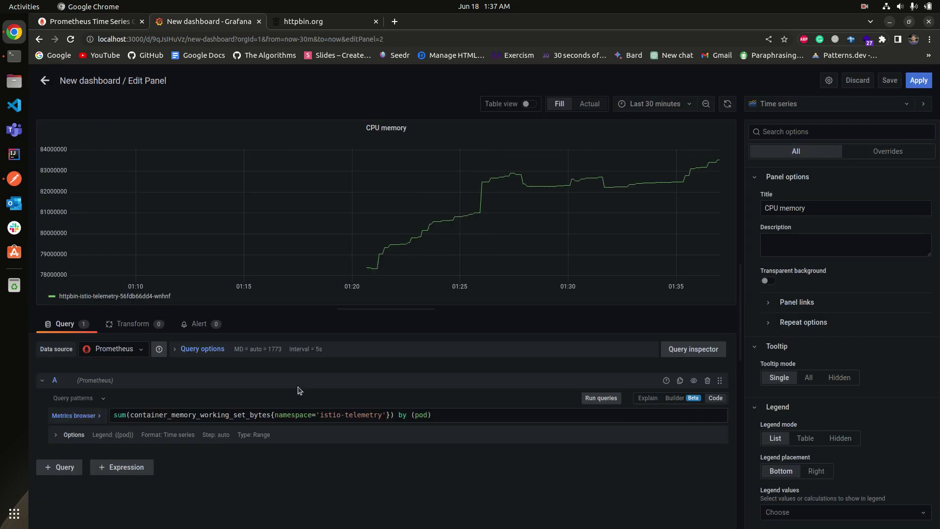
click(305, 414)
key(ctrl+a)
key(ctrl+v)
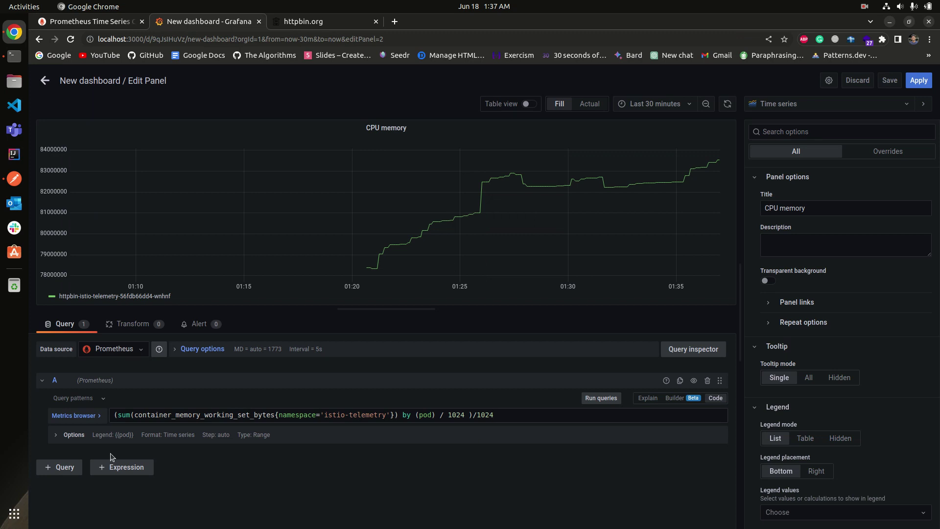
click(598, 404)
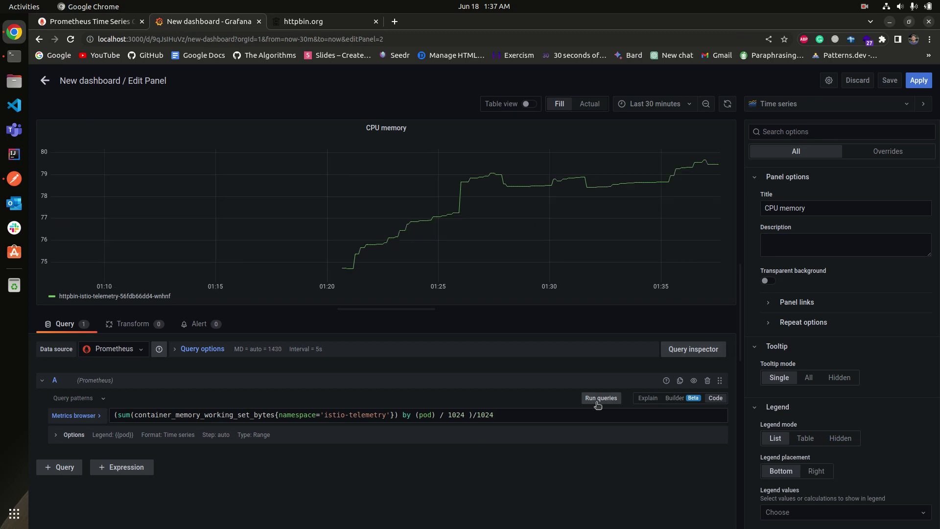
click(919, 80)
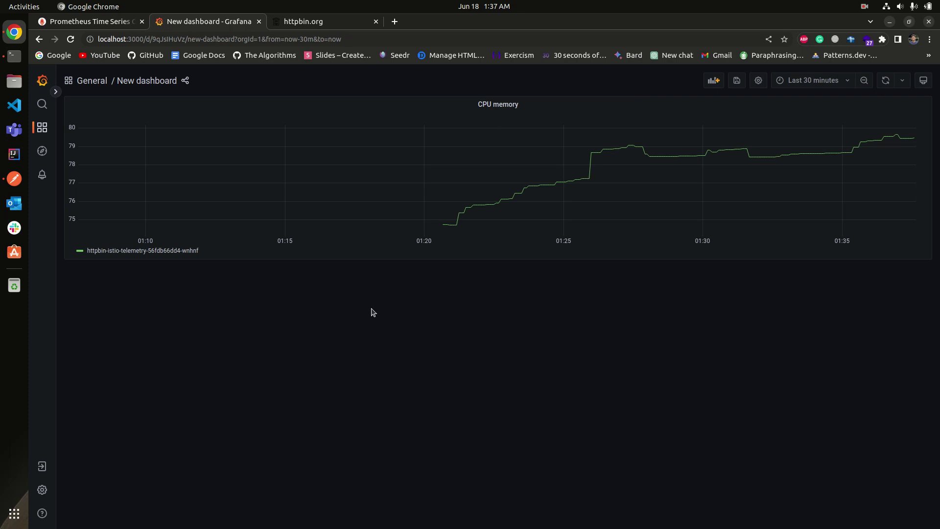
click(116, 22)
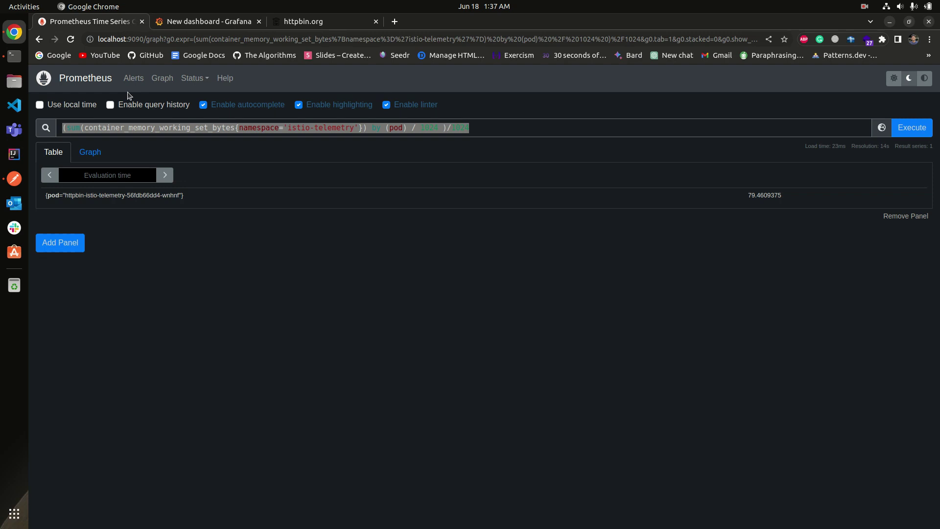
click(495, 129)
- Replace the query with container_cpu_usage_seconds_total, run it, and scroll through the results
key(ctrl+a)
text(c)
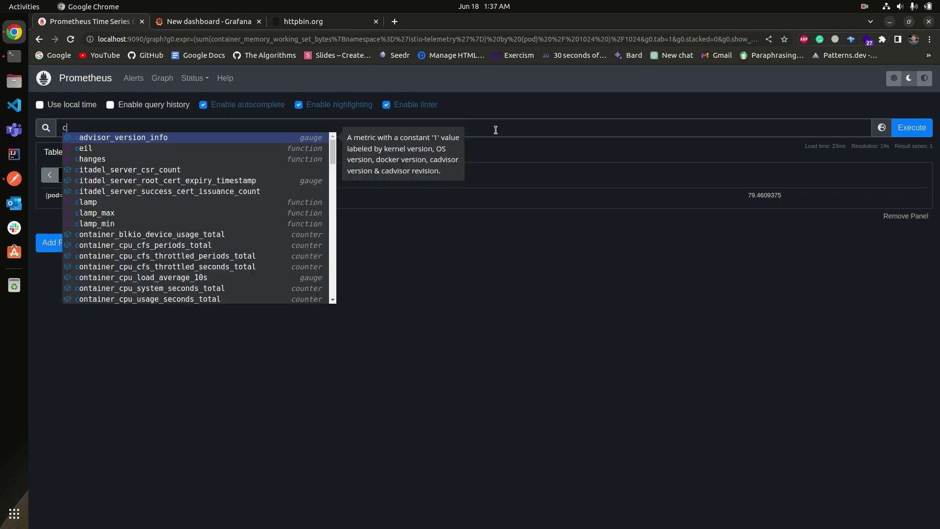
text(onta)
text(i)
key(BackSpace)
text(ai)
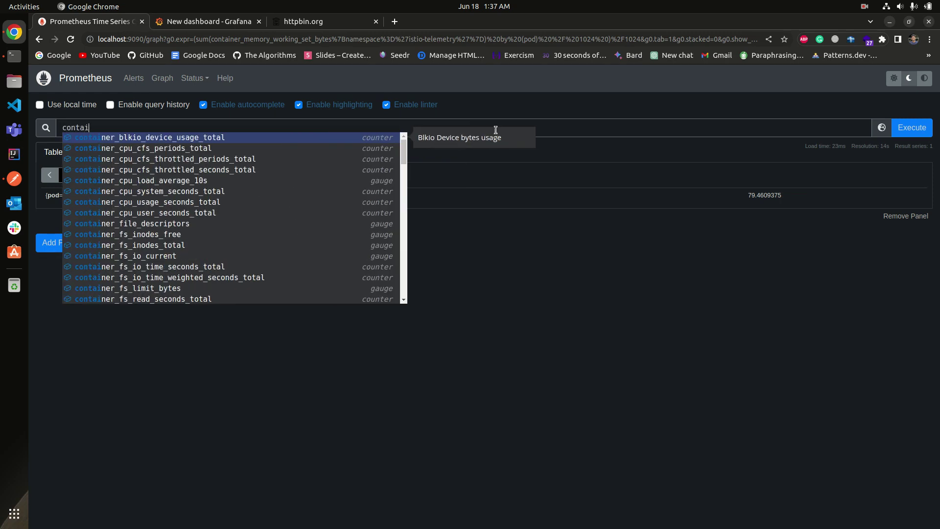
text(ner_cp)
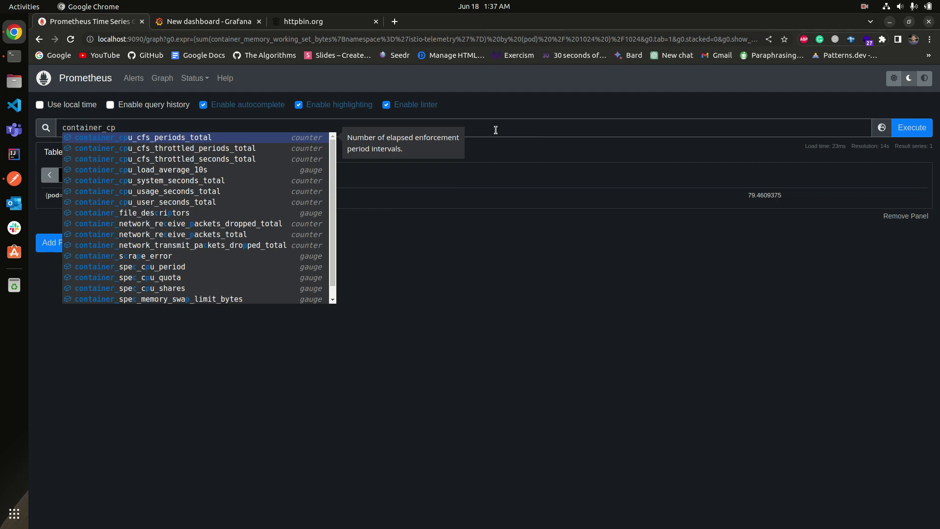
text(u_sec)
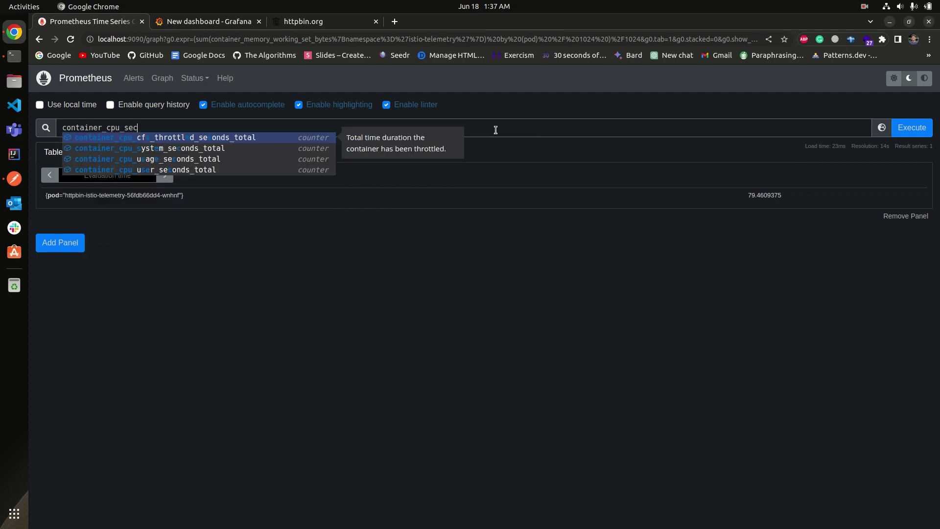
key(Down)
key(Down)
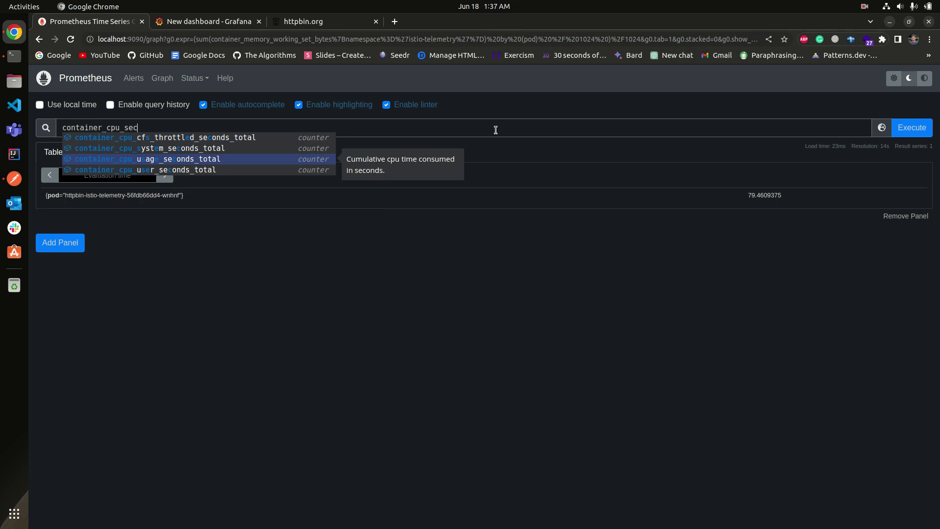
key(Return)
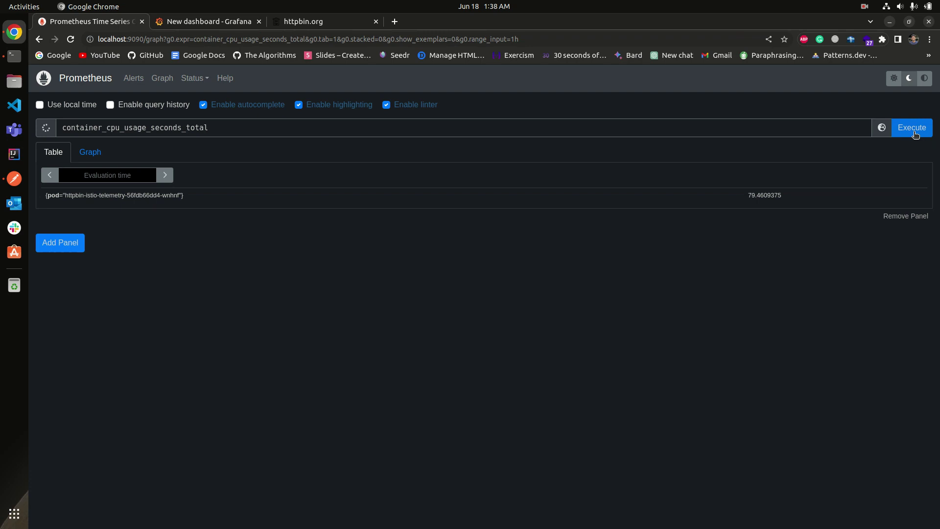
click(914, 134)
drag(438, 204, 582, 393)
click(588, 264)
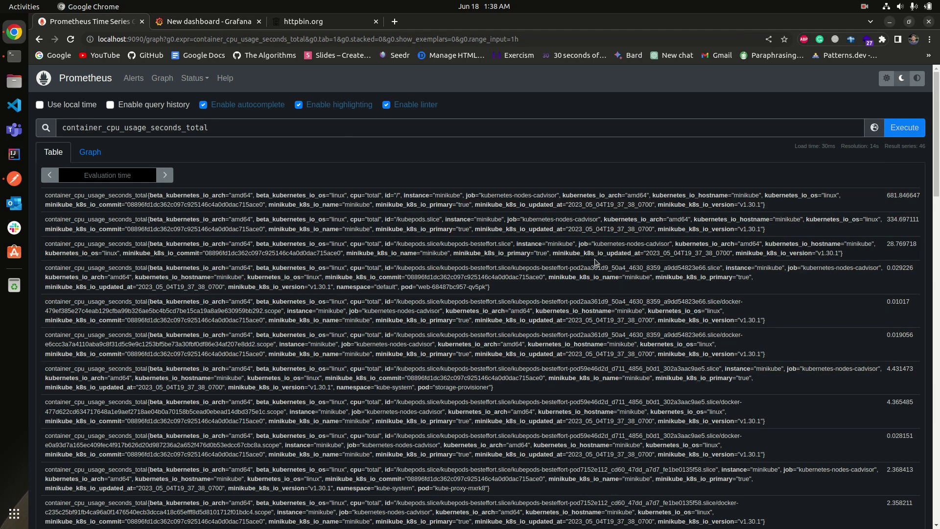
scroll(512, 255, down, 2)
scroll(585, 234, up, 2)
scroll(584, 234, down, 2)
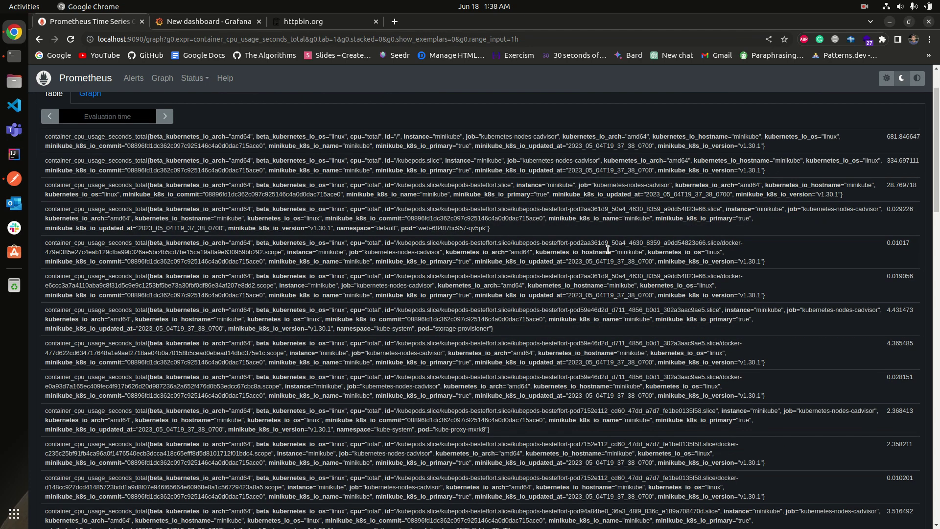
scroll(607, 249, up, 2)
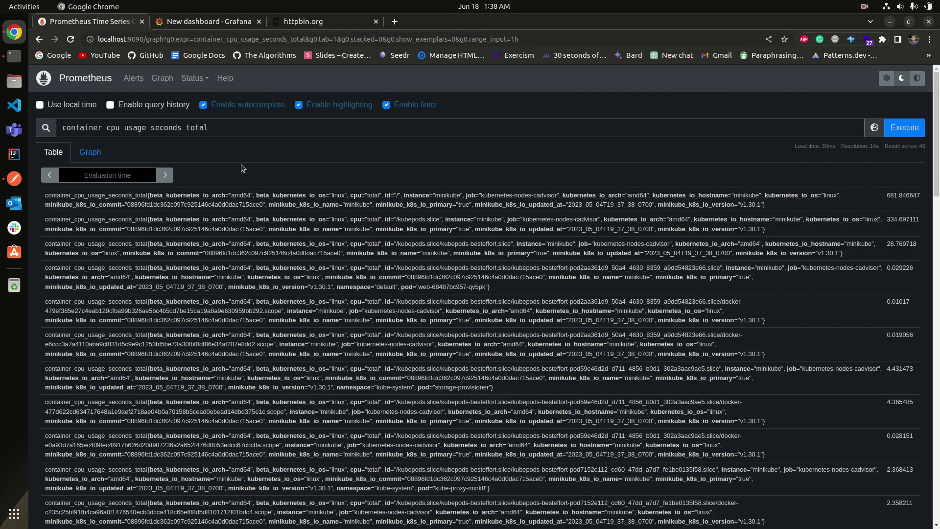
- Filter the CPU query to namespace istio-telemetry, leaving one httpbin series valued 10.251507
click(255, 124)
text({namespace=)
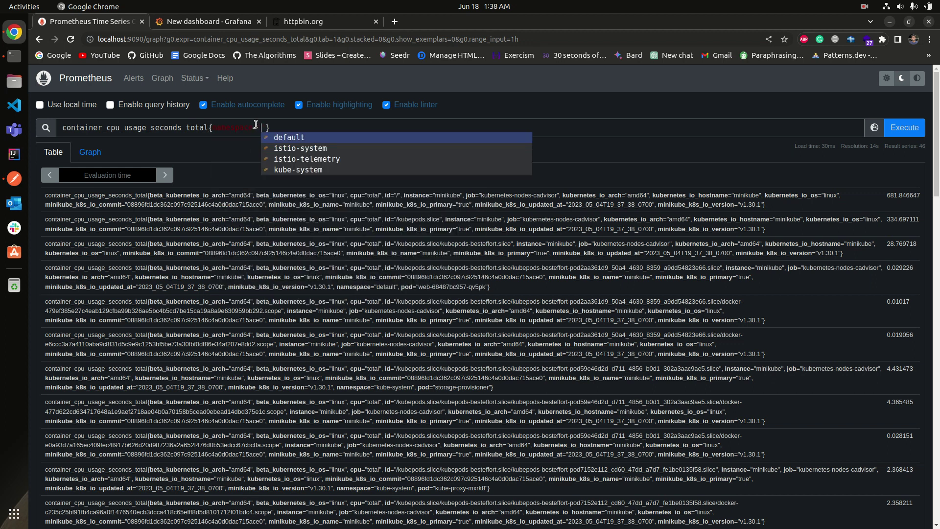
key(Down)
key(Down)
key(Return)
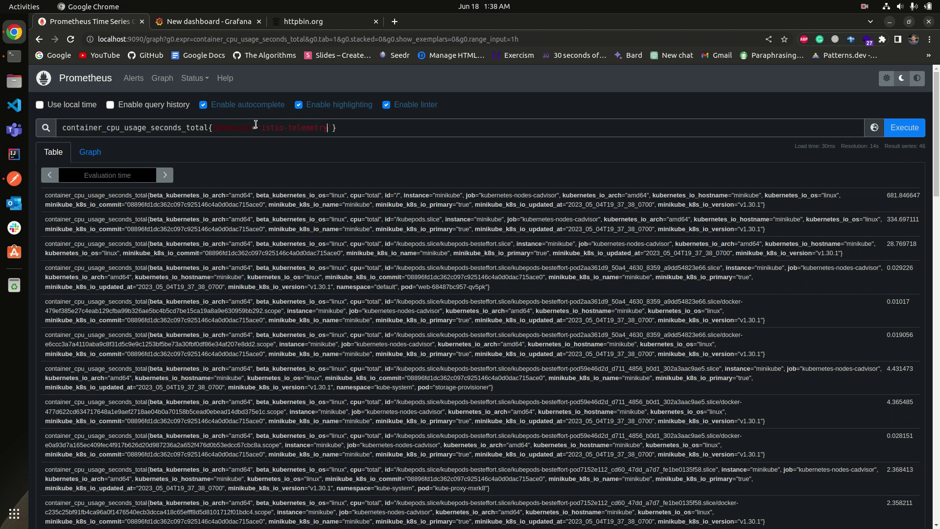
click(896, 129)
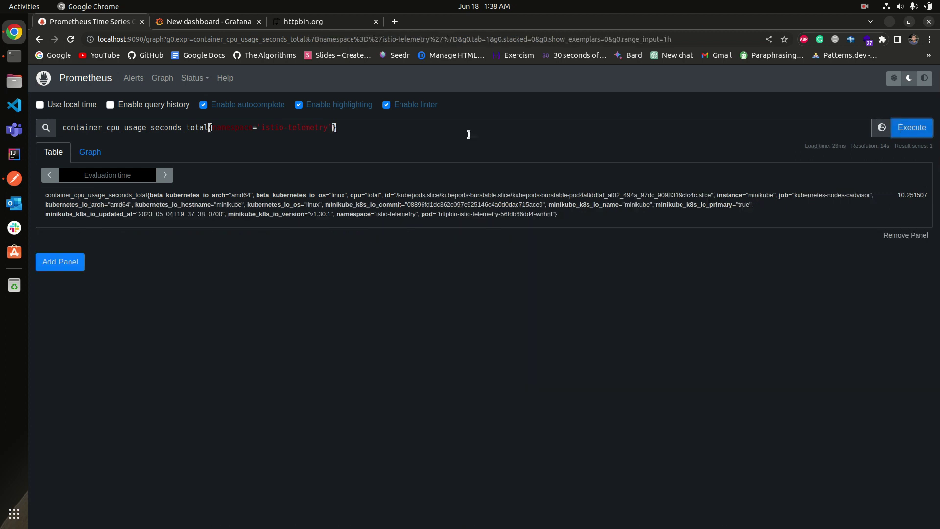
- Wrap the istio-telemetry CPU usage selector in rate() with a [5m] range
triple_click(469, 134)
key(BackSpace)
text(rate)
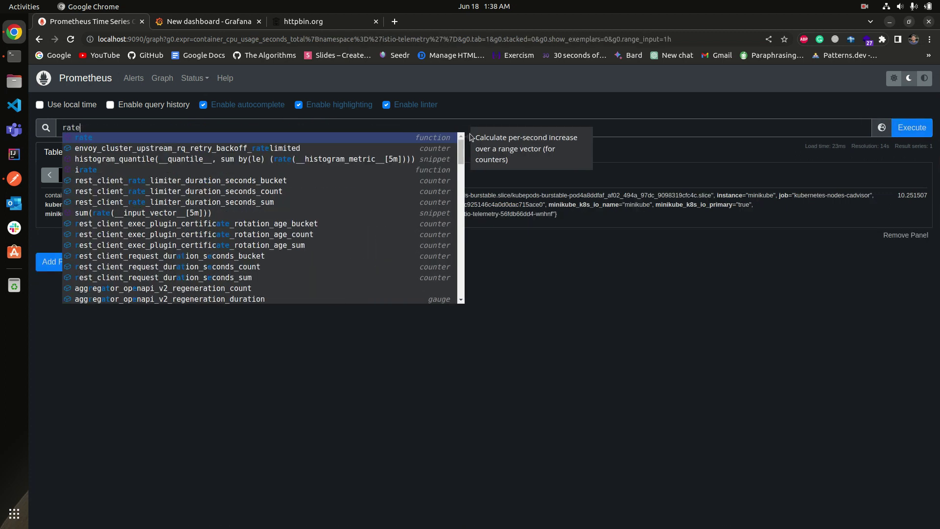
text(()
key(ctrl+v)
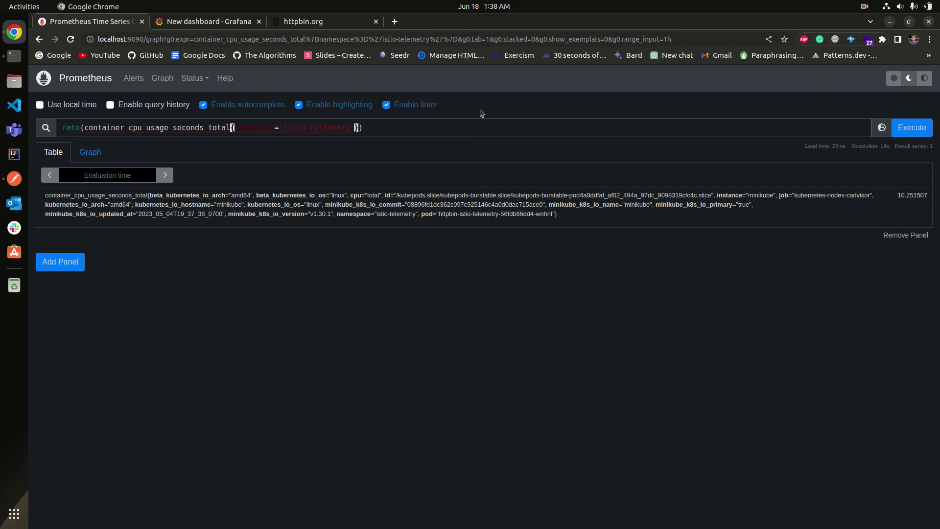
key(Right)
key(Left)
key(Right)
key(Left)
text([5m)
- Wrap the rate query in sum() grouped by (pod) and run it, giving about 0.006163
triple_click(432, 133)
key(ctrl+c)
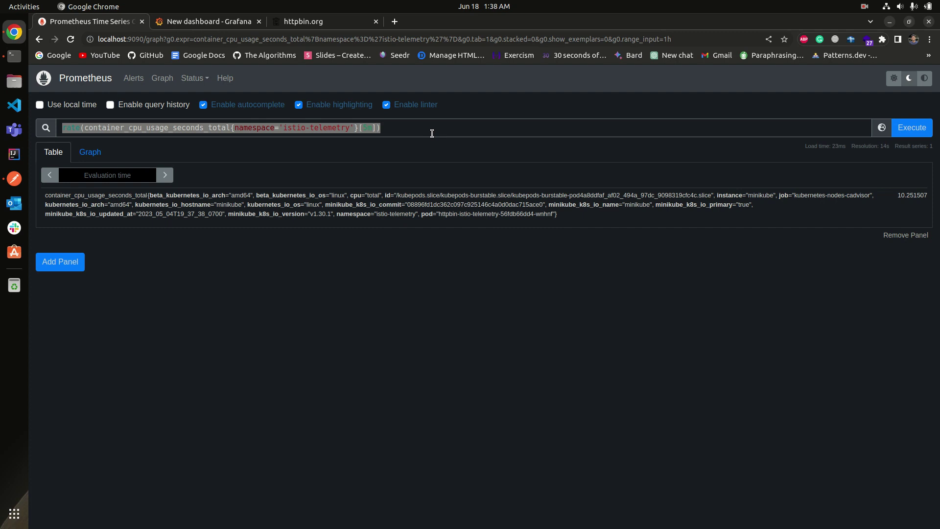
key(BackSpace)
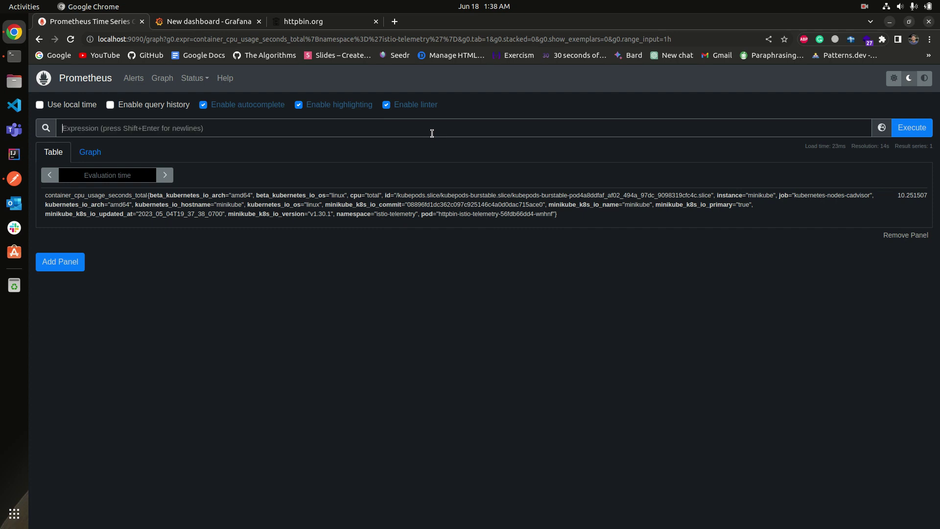
text(sum()
key(ctrl+v)
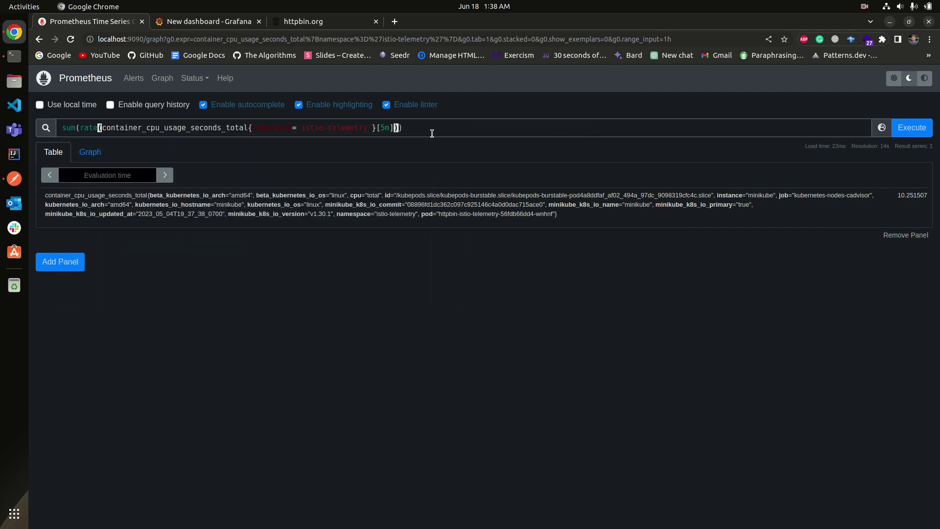
key(End)
text(by p)
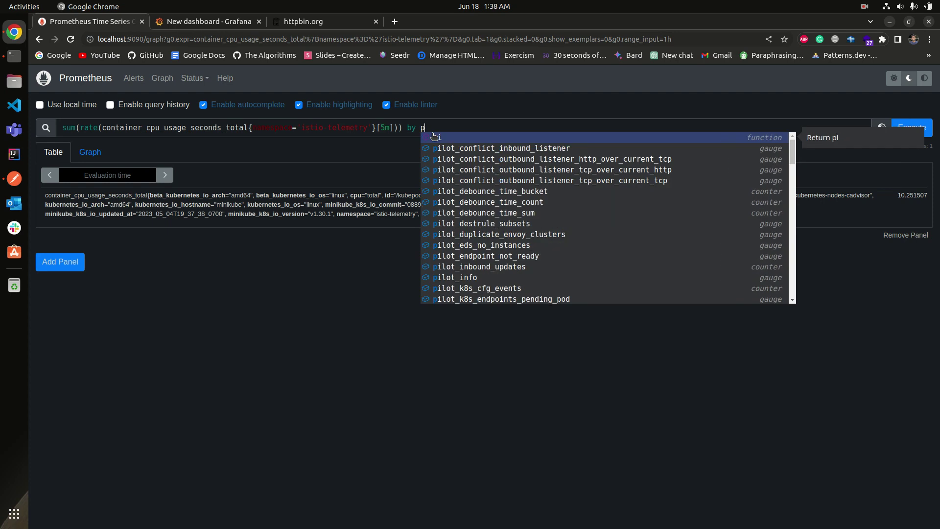
key(BackSpace)
text((pod)
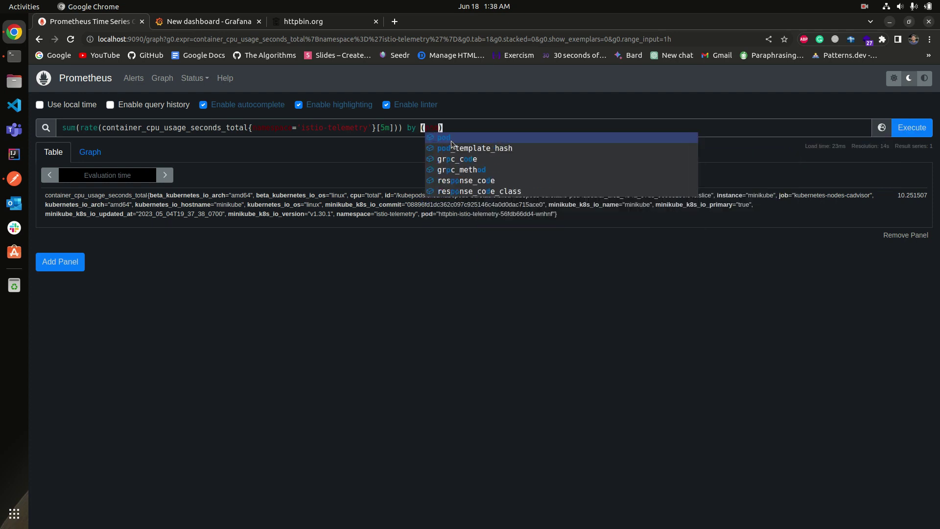
click(452, 139)
click(912, 128)
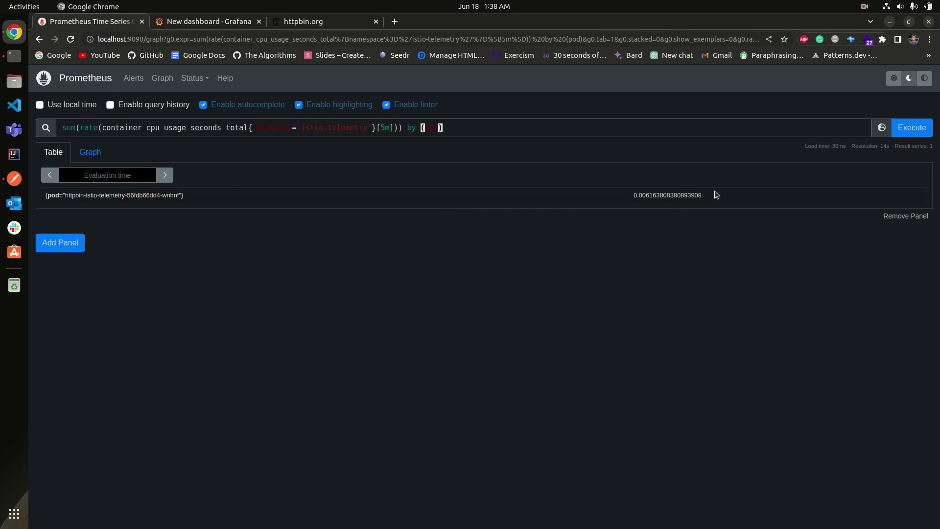
- Multiply the query by 1000, run it to get 6.14, and return to Grafana
drag(634, 195, 660, 195)
click(576, 201)
text(* 1000)
click(908, 131)
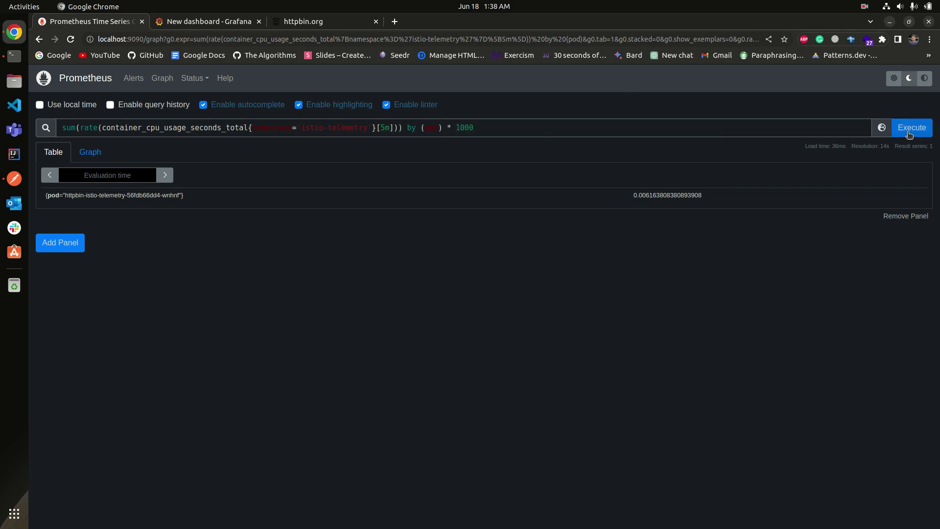
double_click(545, 130)
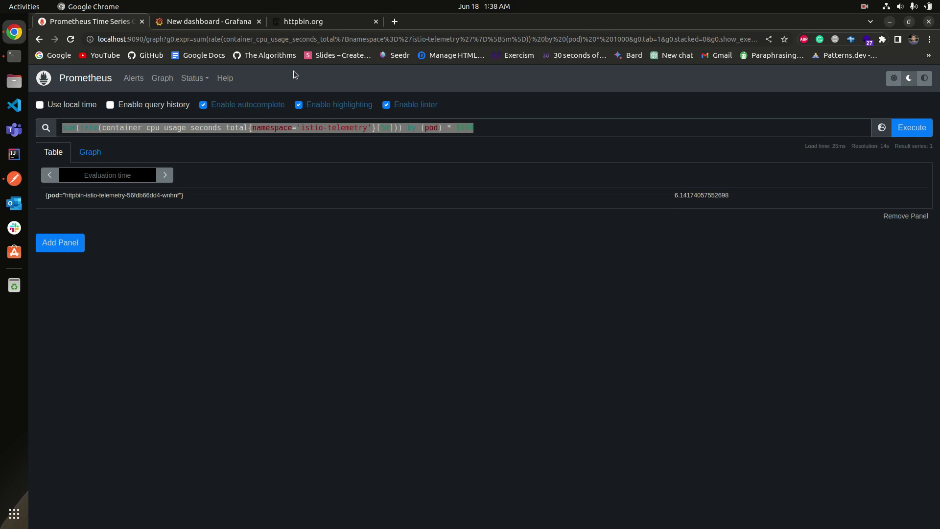
click(166, 22)
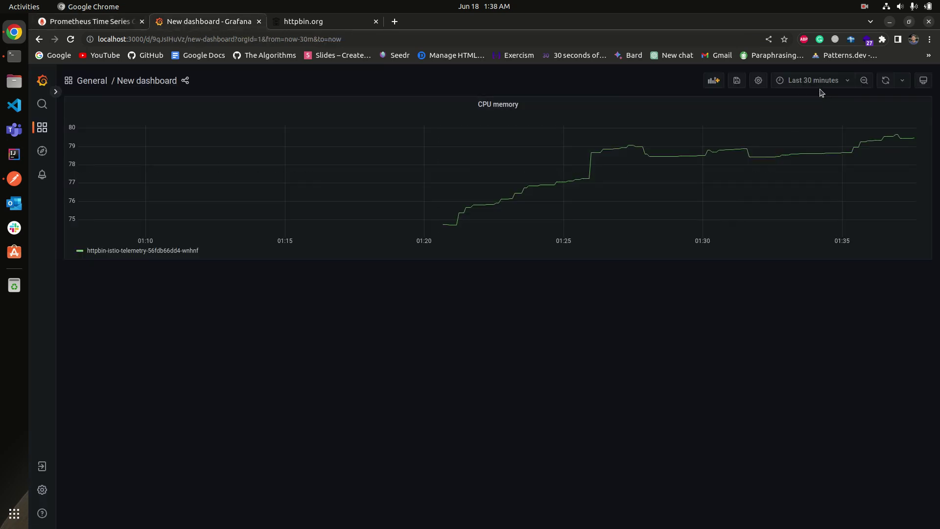
- Create a new panel titled 'CPU seconds' charting the pasted per-pod CPU rate query
click(714, 81)
click(186, 147)
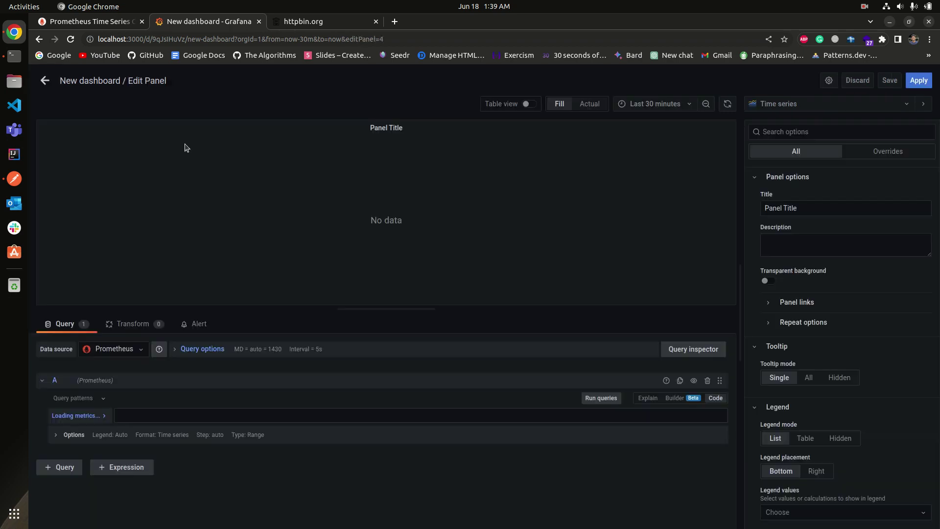
click(389, 129)
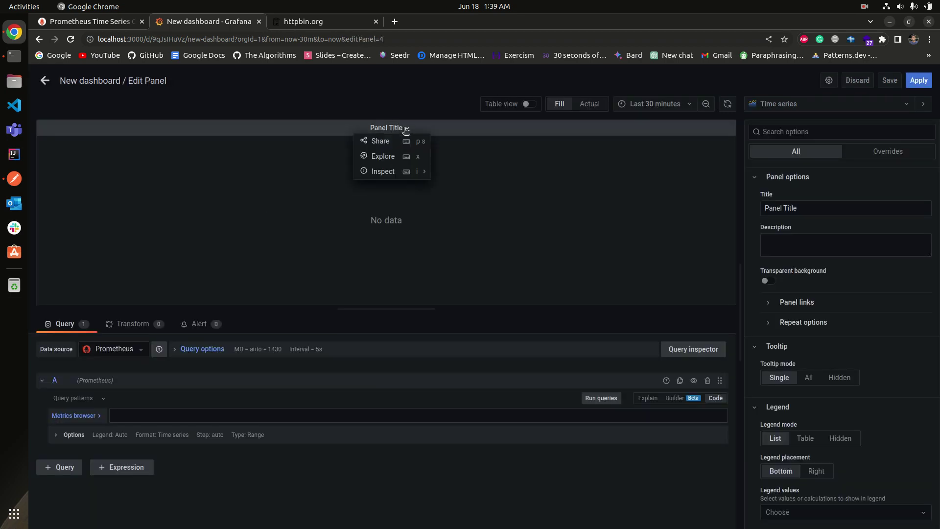
triple_click(811, 205)
text(CPU seconds)
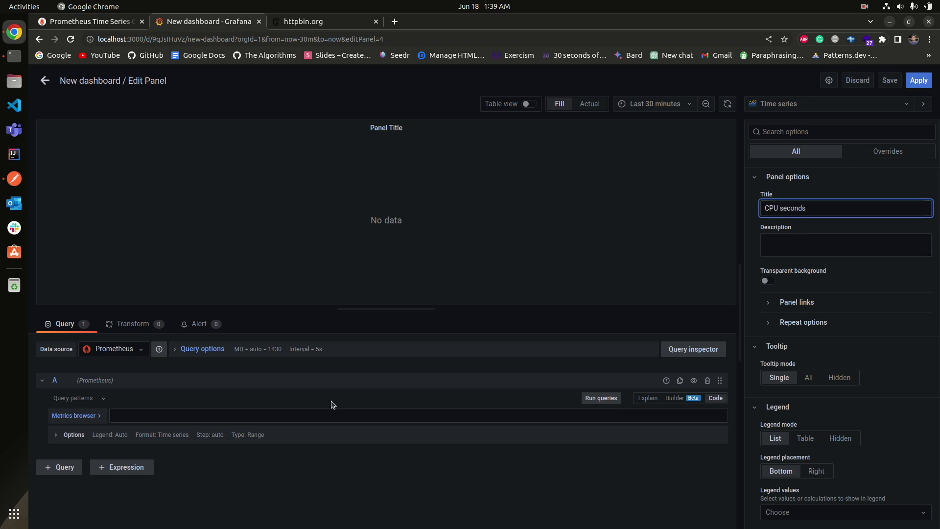
click(317, 416)
text(sum(rate(container_cpu_usage_seconds_total{namespace='istio-telemetry'}[5m])) by (pod) * 1000)
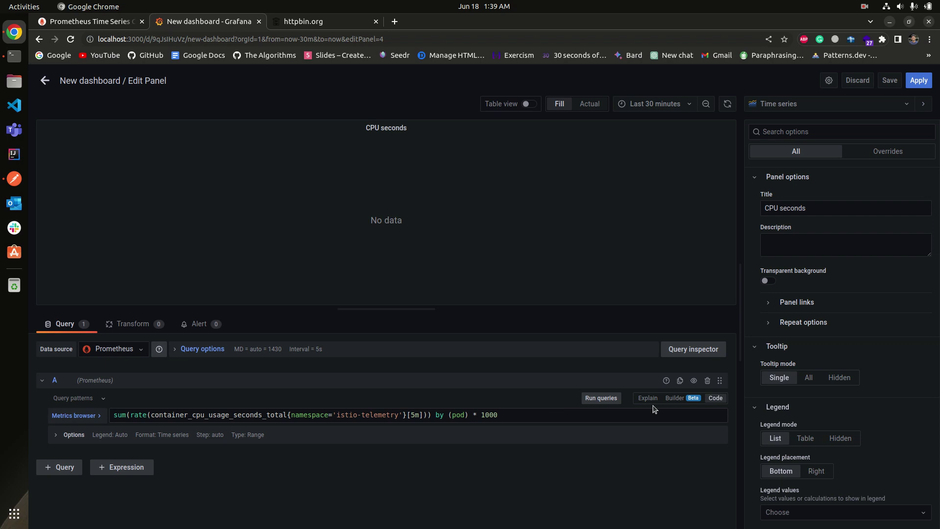
click(601, 398)
- Switch the query's legend to Custom format and rerun the query
click(113, 436)
click(93, 466)
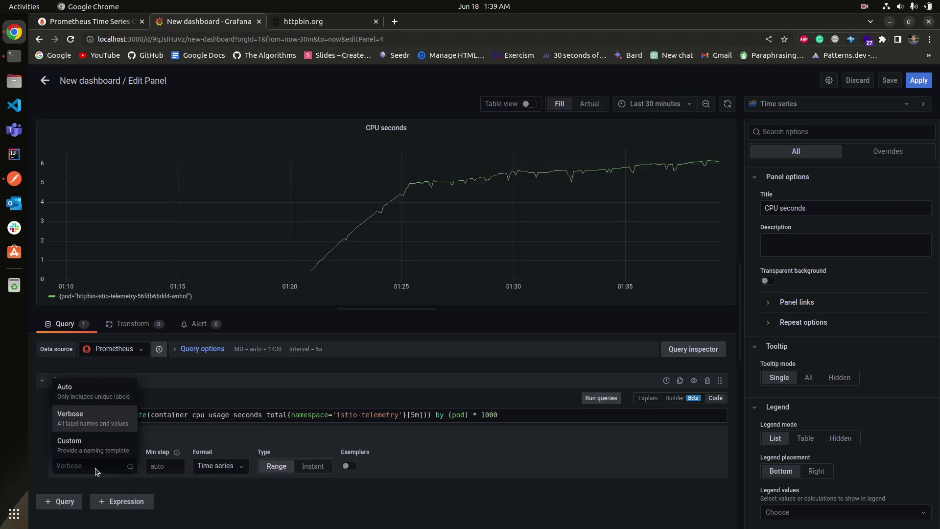
click(96, 442)
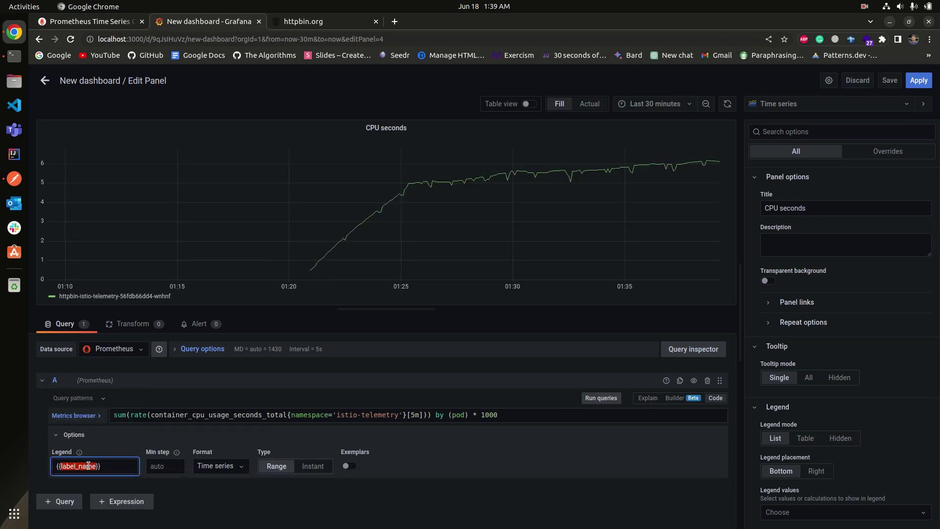
text(pod)
key(ctrl+z)
click(609, 399)
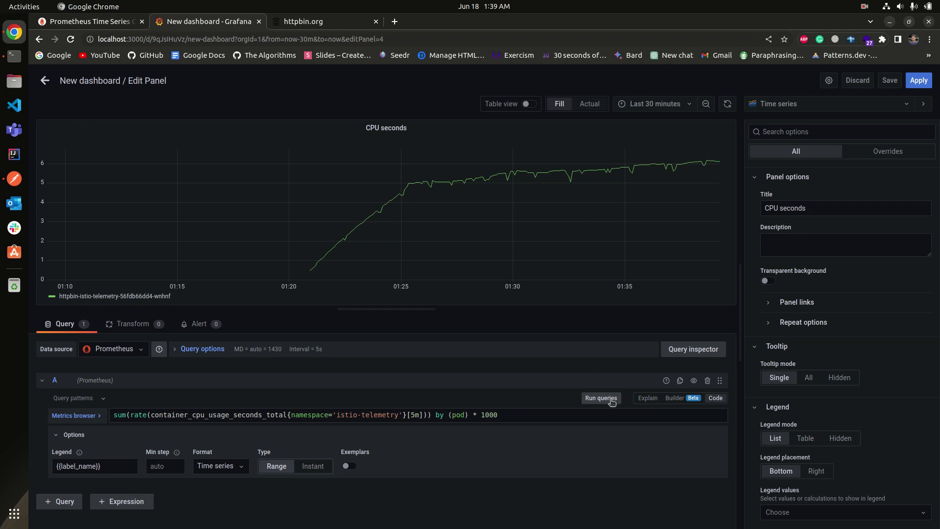
- Apply the panel, widen it to full width, and set the range to Last 5 minutes
click(919, 80)
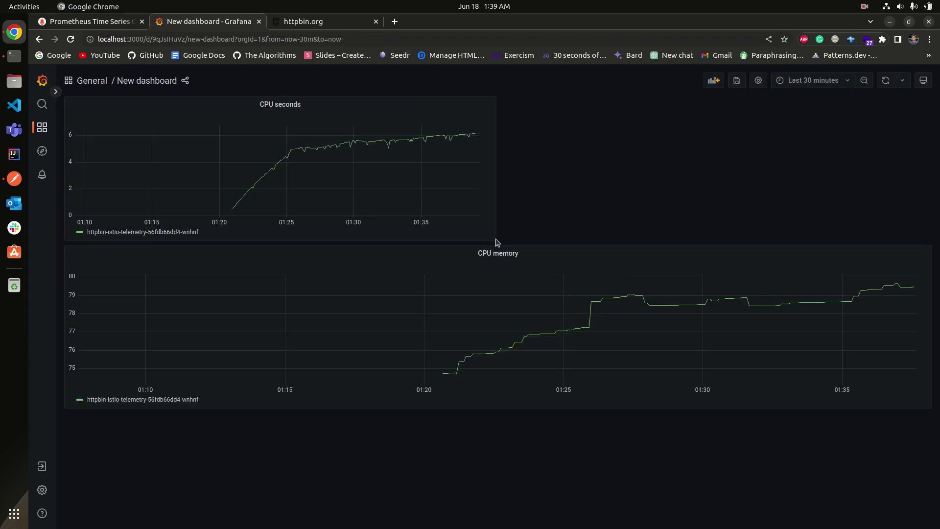
drag(495, 240, 920, 240)
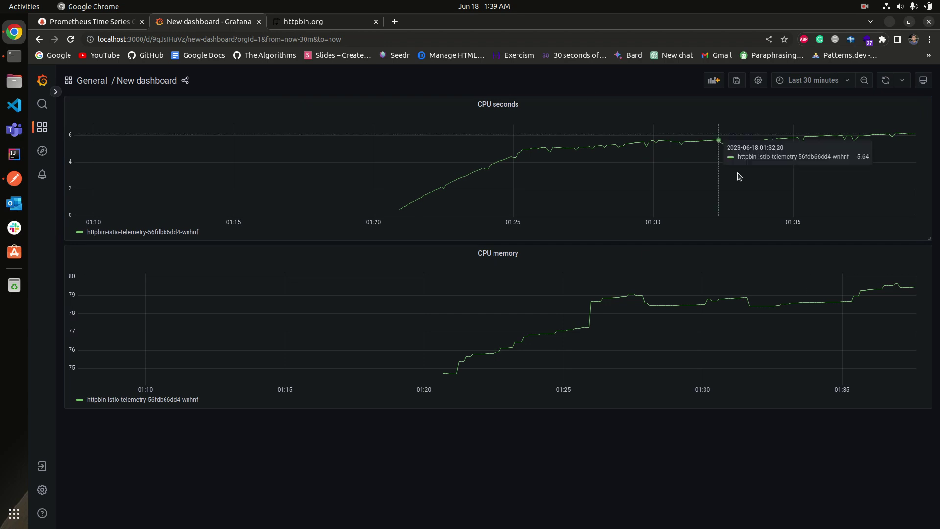
click(808, 80)
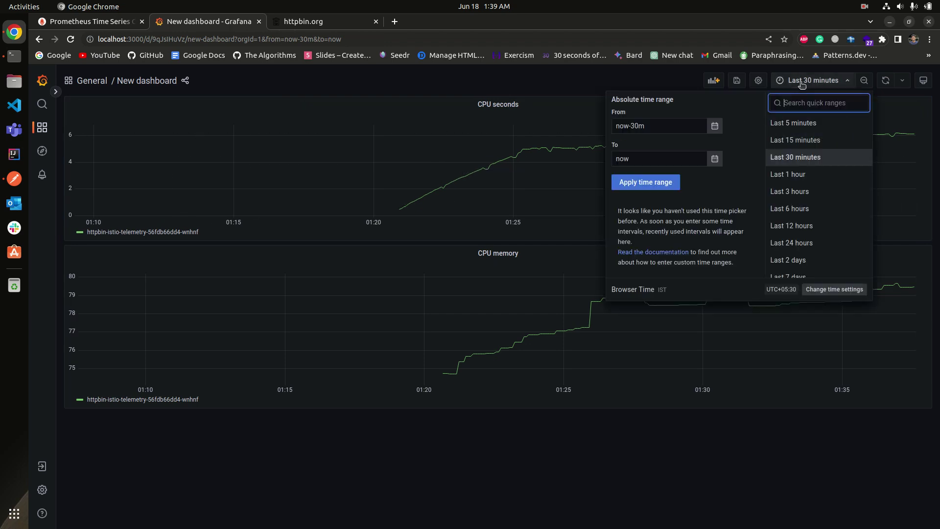
click(823, 128)
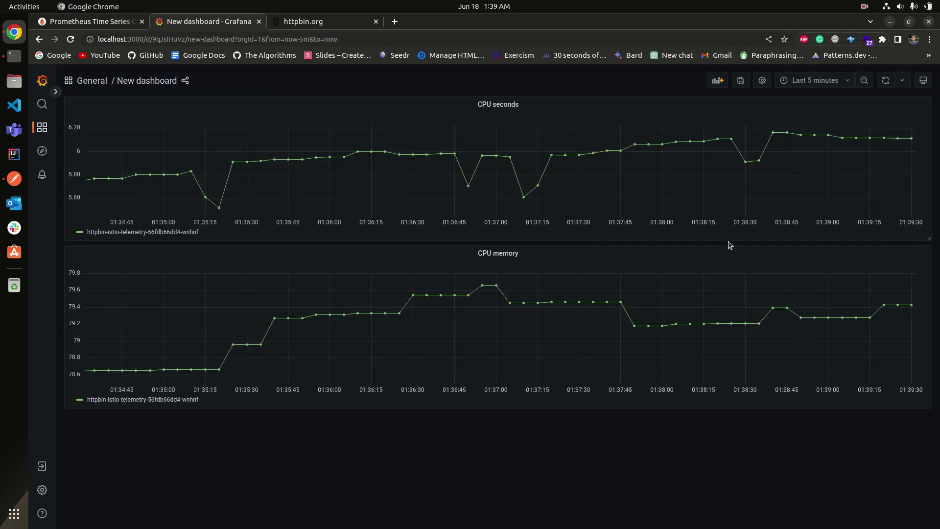
- Send the GET localhost:7777/get request in Postman three times, then return to Grafana
click(15, 179)
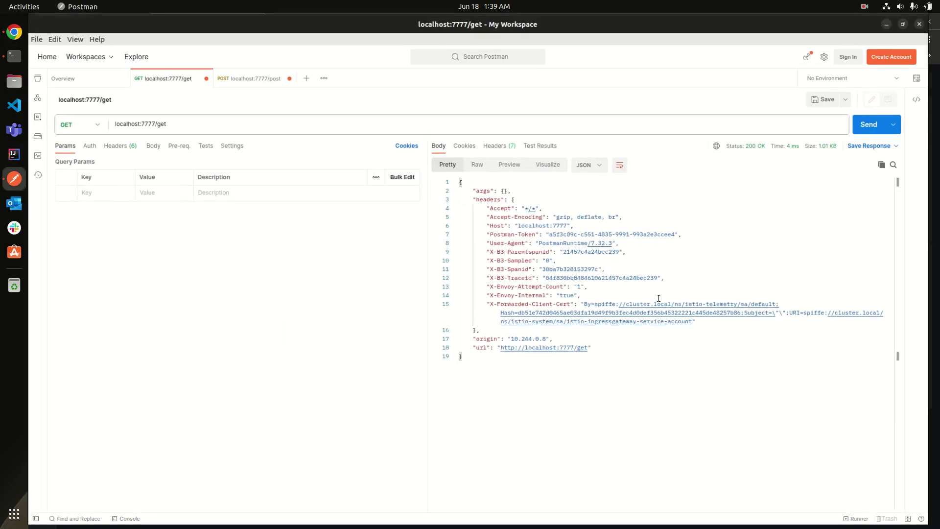
click(880, 124)
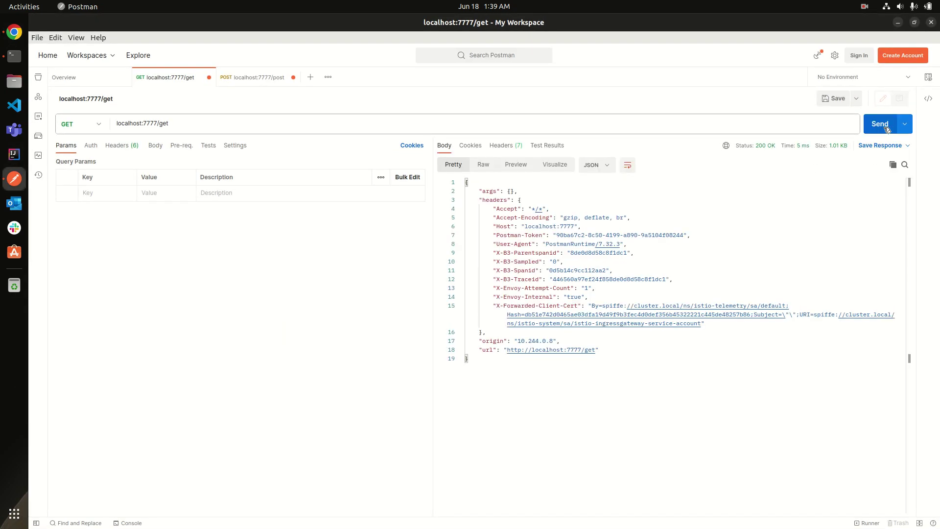
triple_click(710, 123)
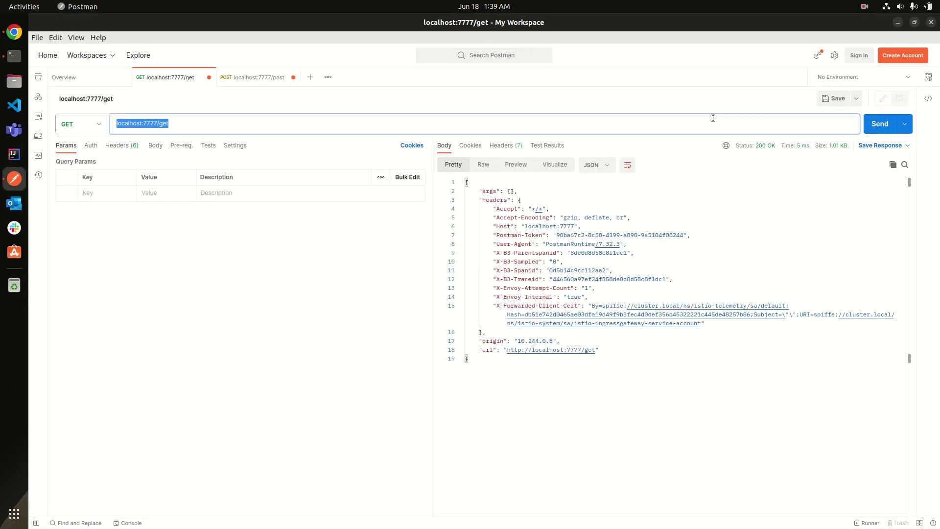
click(877, 124)
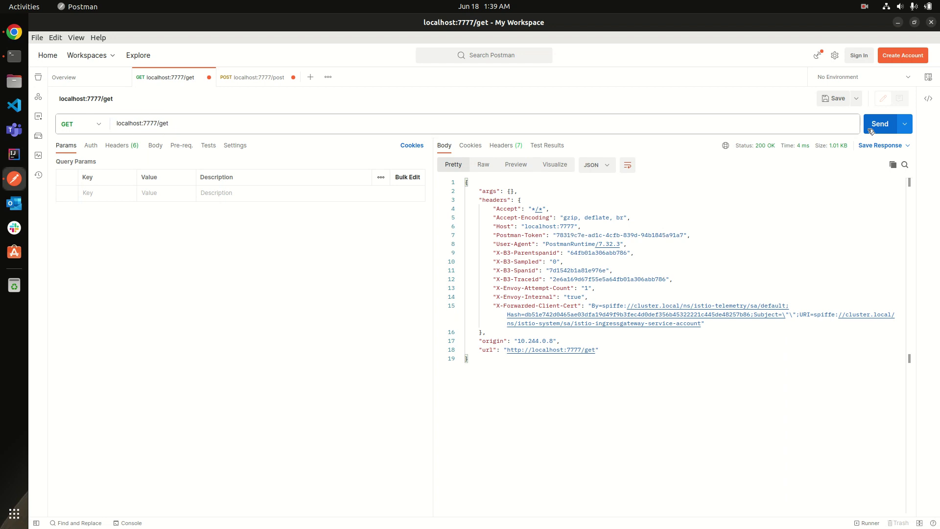
click(870, 130)
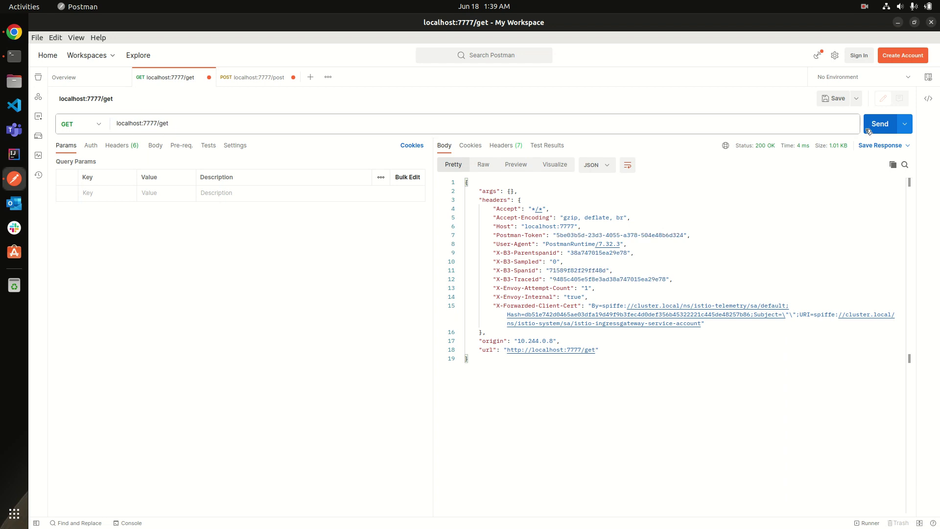
click(13, 33)
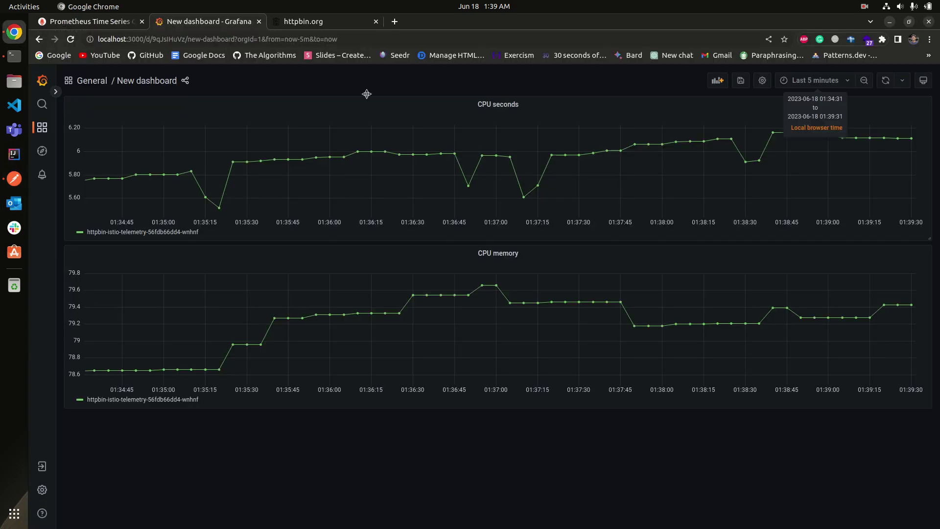
- Reopen New dashboard and drag-zoom the CPU graphs down to 01:25:37–01:36:37
click(149, 82)
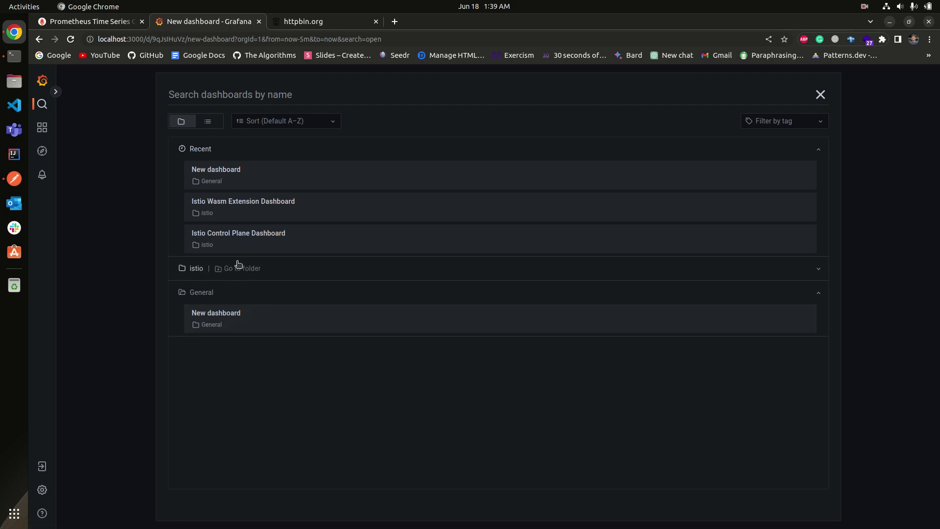
click(230, 313)
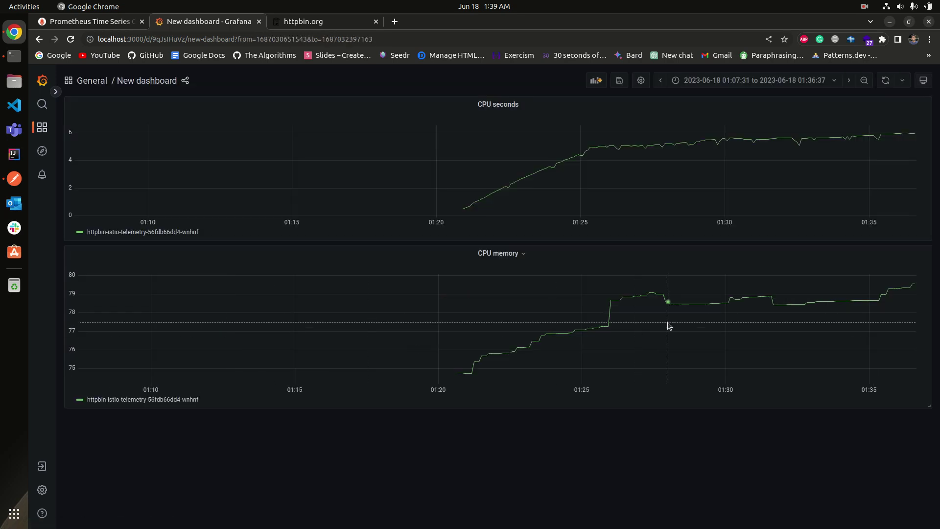
drag(447, 125, 916, 205)
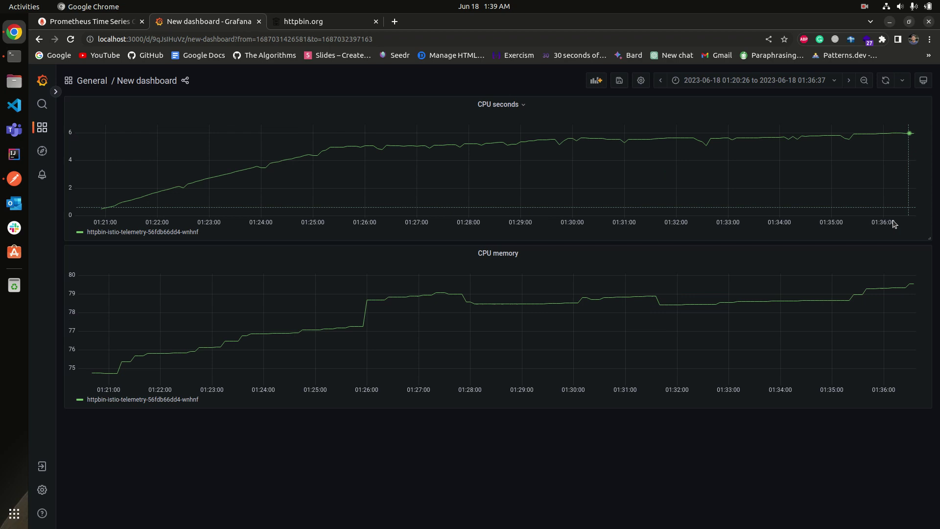
drag(347, 314, 921, 342)
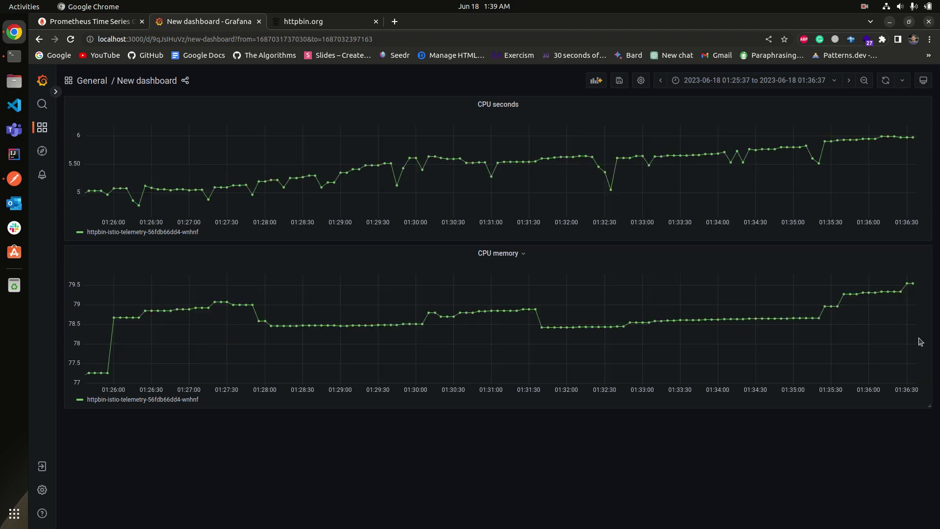